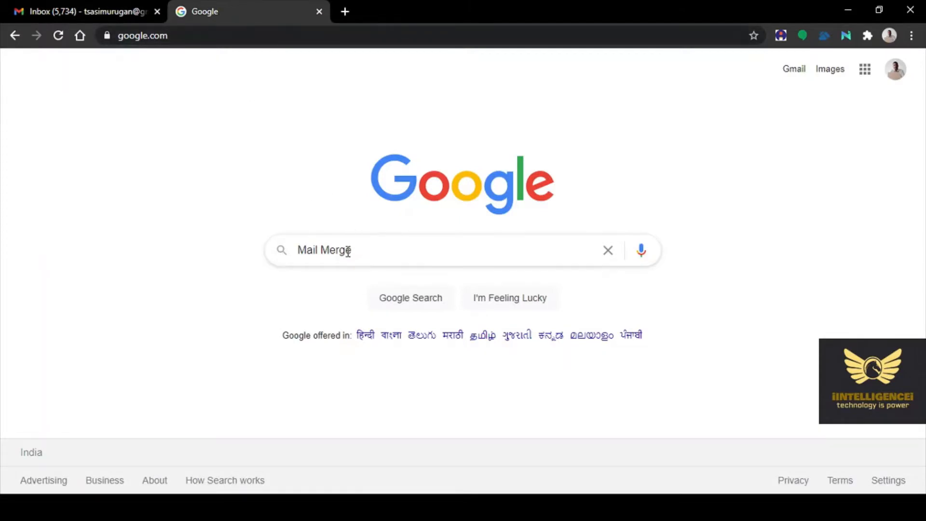
Step: Open the "Create a mail merge using Gmail and Google Sheets" page at developers.google.com/gsuite/solutions/mail-merge
drag(355, 246, 211, 236)
key(BackSpace)
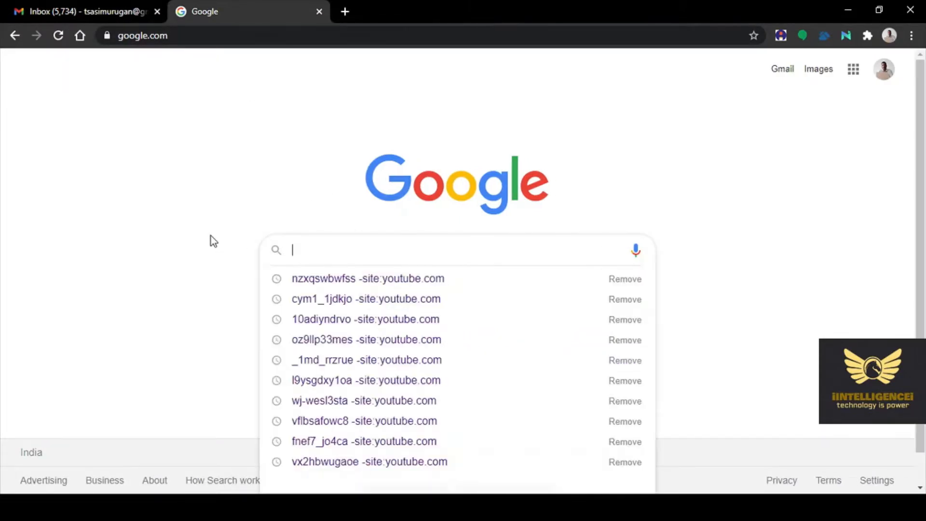
click(214, 79)
click(194, 35)
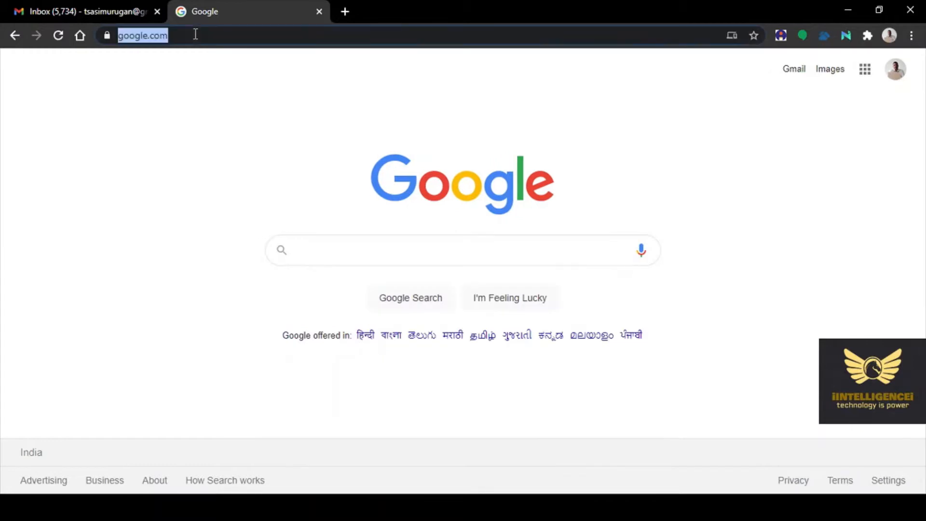
text(de)
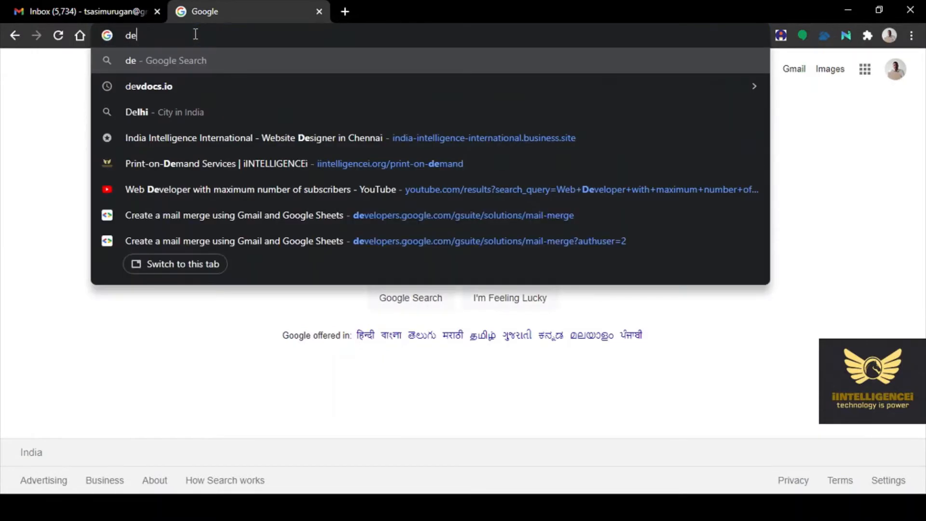
text(veloper)
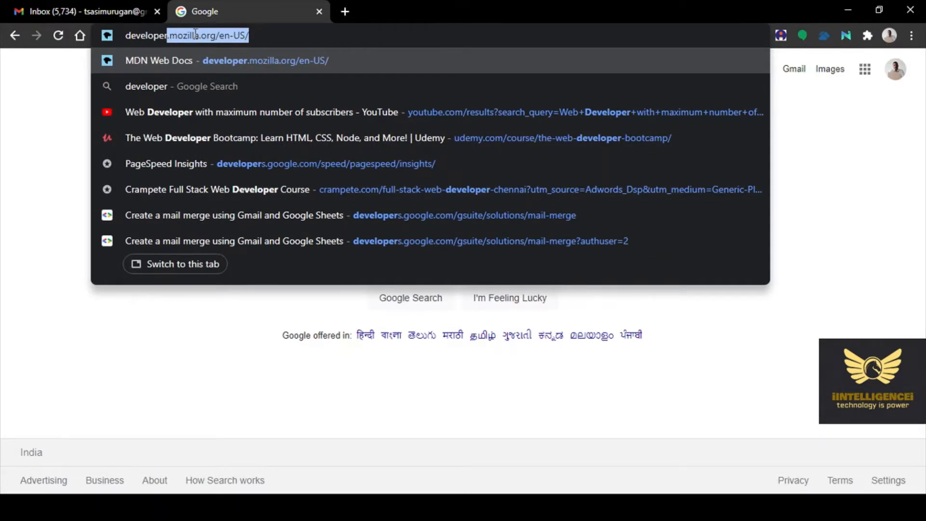
click(265, 214)
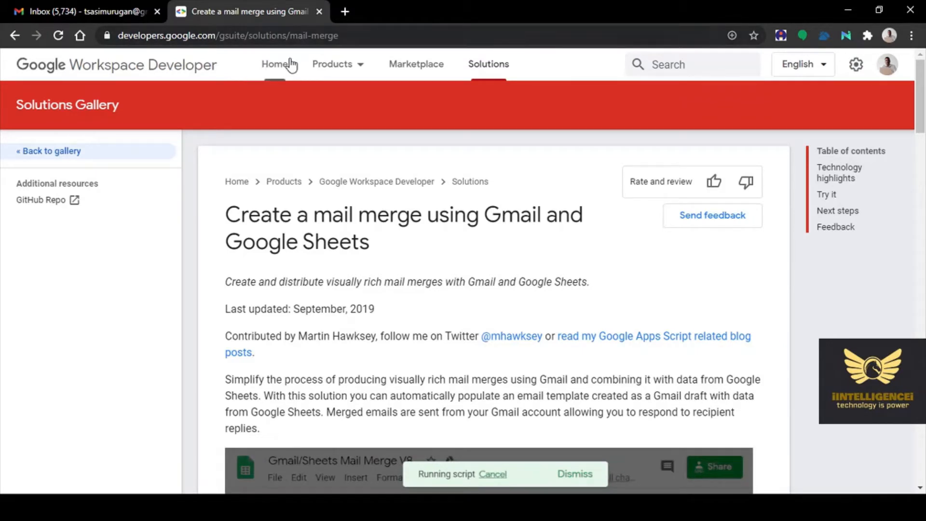
mouse_move(300, 58)
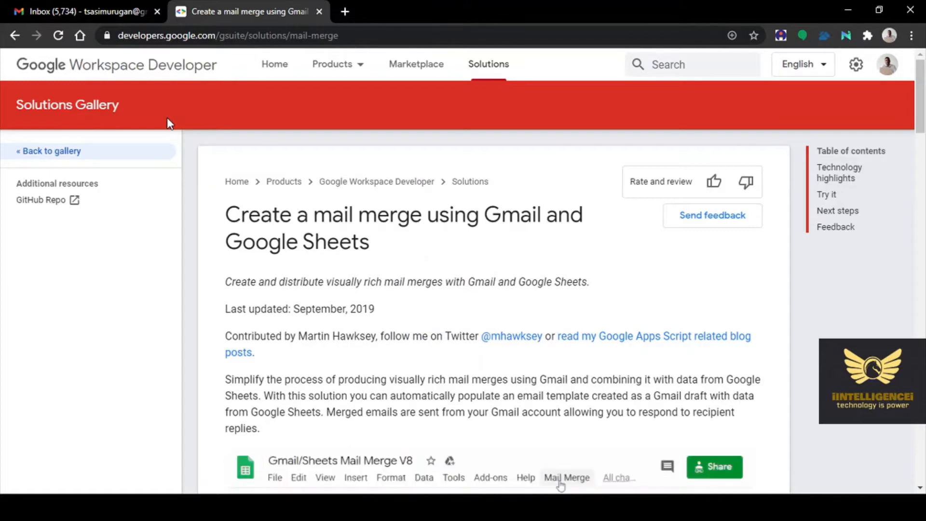
click(333, 39)
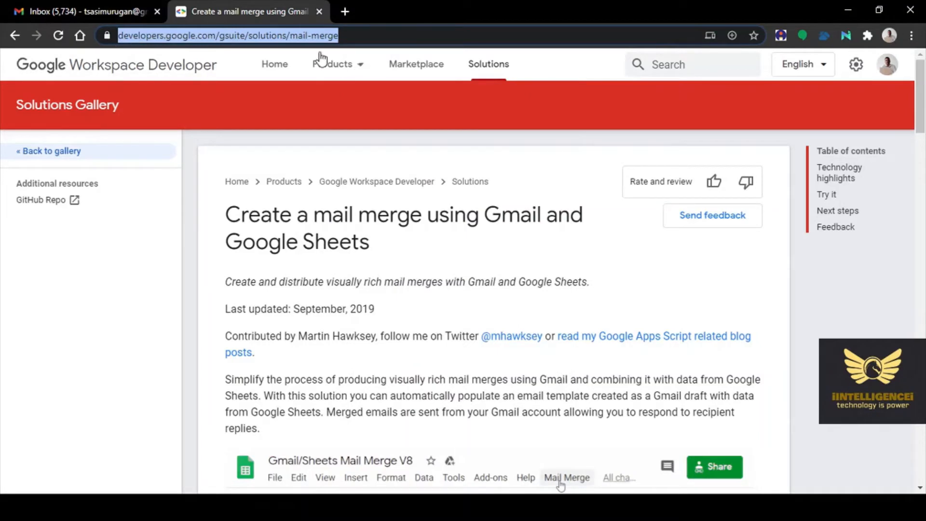
mouse_move(321, 62)
click(760, 281)
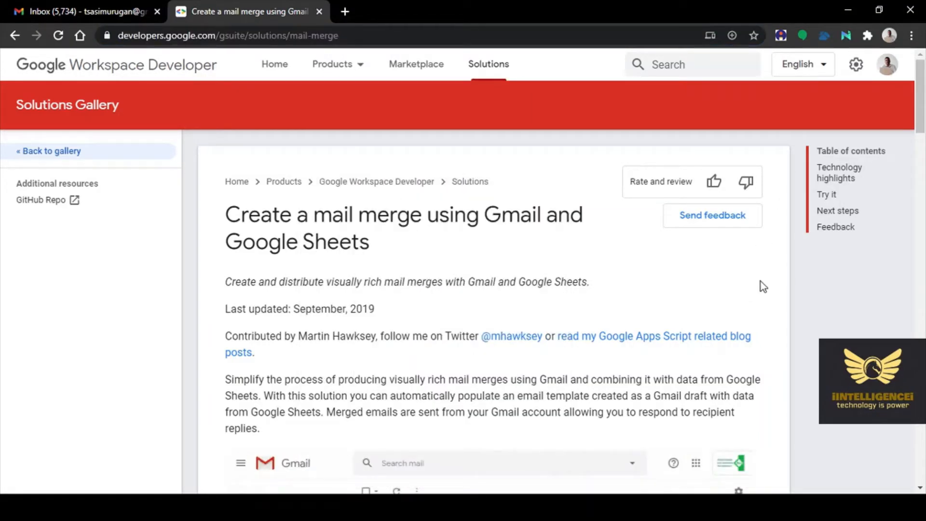
Step: Make a copy of the sample Gmail/Sheets Mail Merge spreadsheet linked in the page's instructions
scroll(760, 282, down, 3)
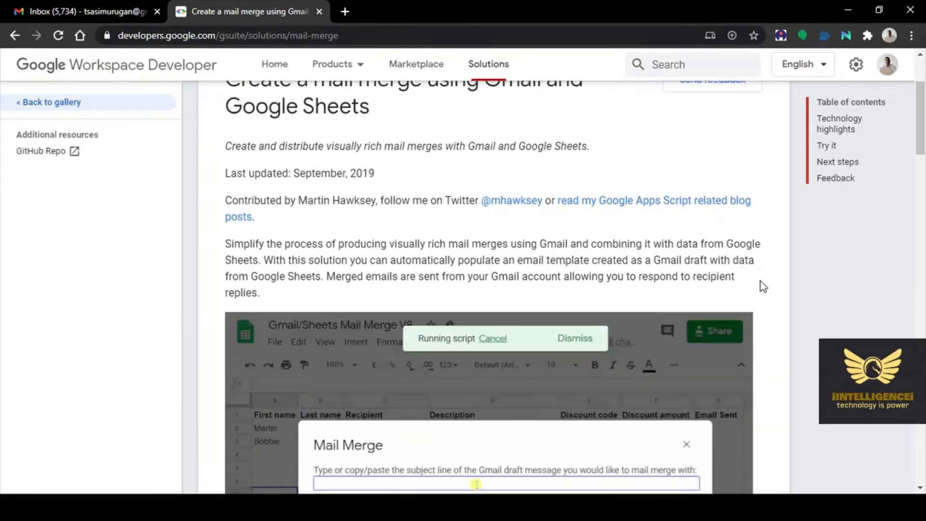
scroll(760, 282, down, 2)
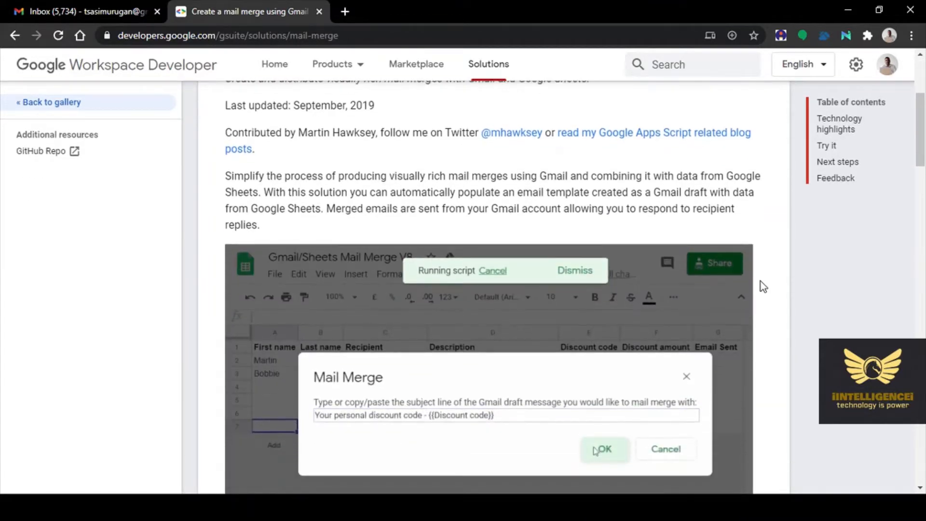
scroll(761, 282, down, 10)
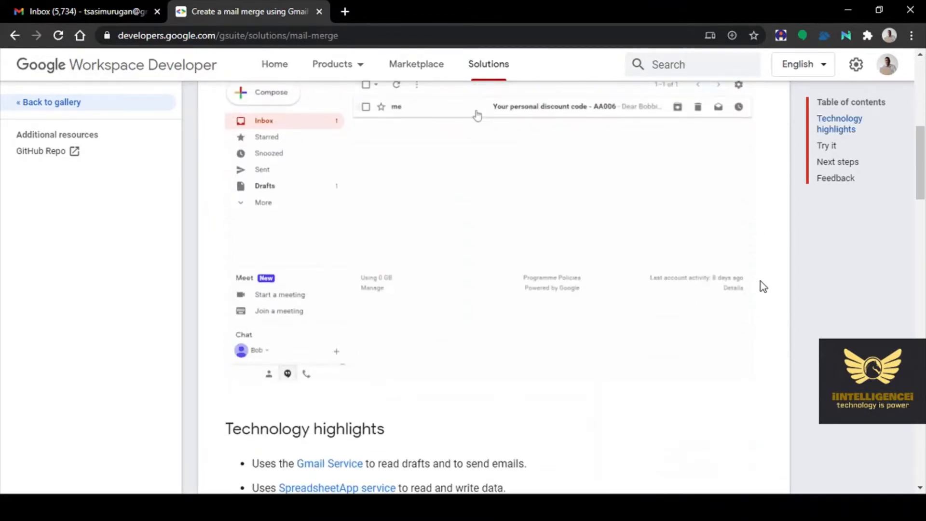
scroll(760, 282, down, 6)
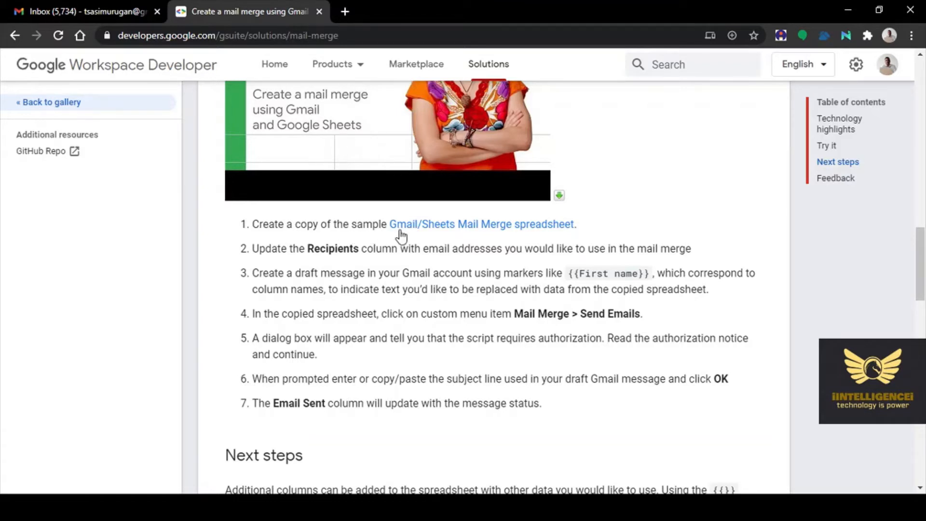
click(497, 228)
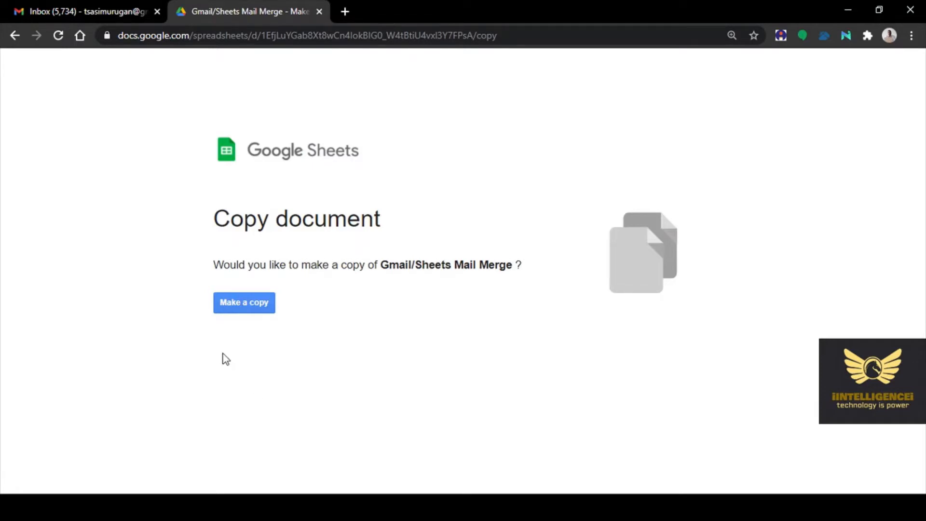
click(250, 306)
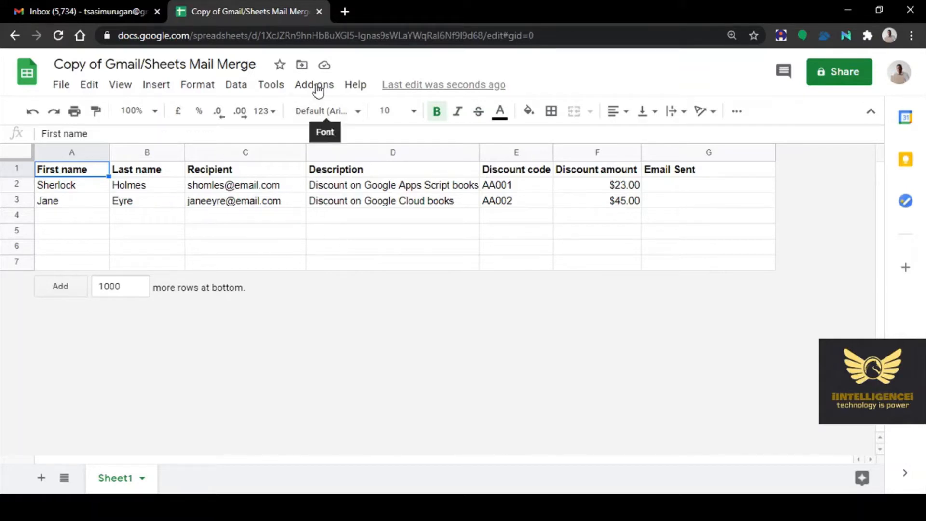
Step: Look through the My Drive folders offered as a location for the copied spreadsheet, leaving the file where it is
click(303, 66)
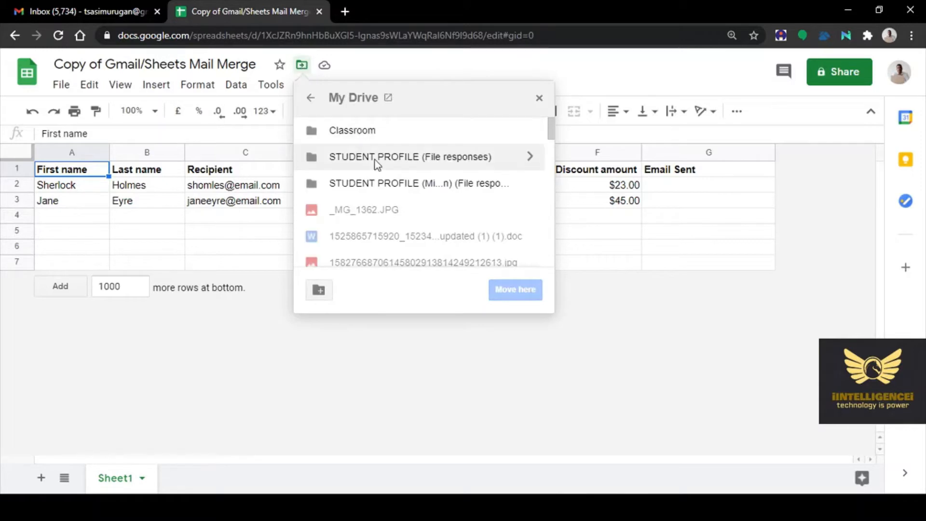
scroll(436, 183, down, 6)
scroll(435, 184, up, 3)
scroll(435, 183, up, 3)
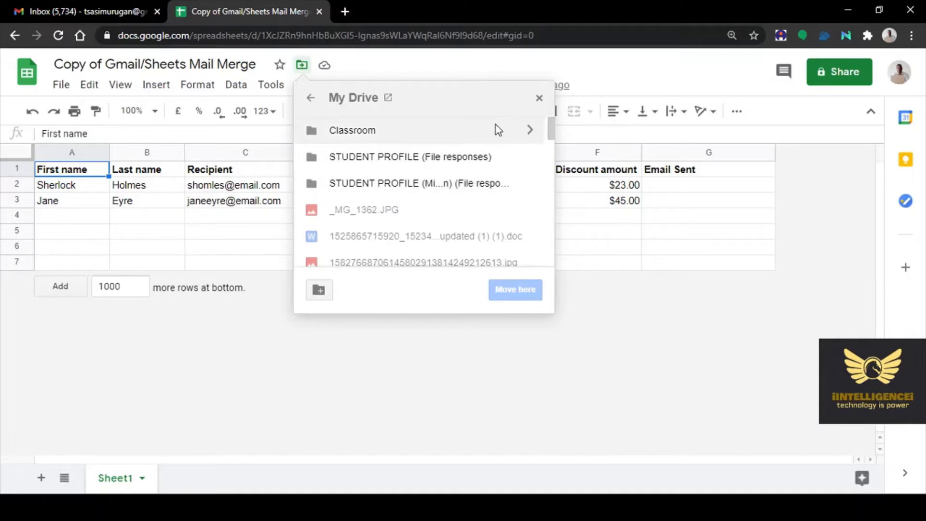
click(540, 99)
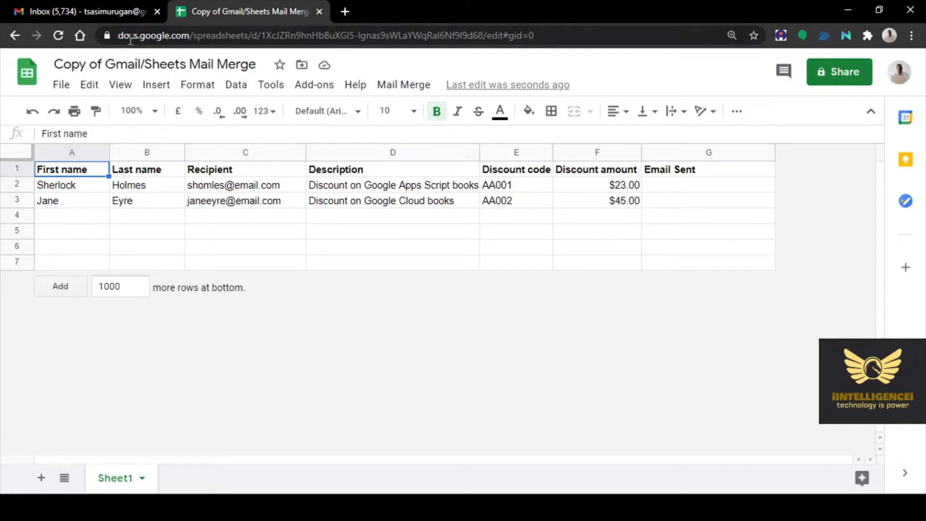
Step: Check My Drive from Gmail for the copied mail merge spreadsheet, then return to the open spreadsheet
click(94, 12)
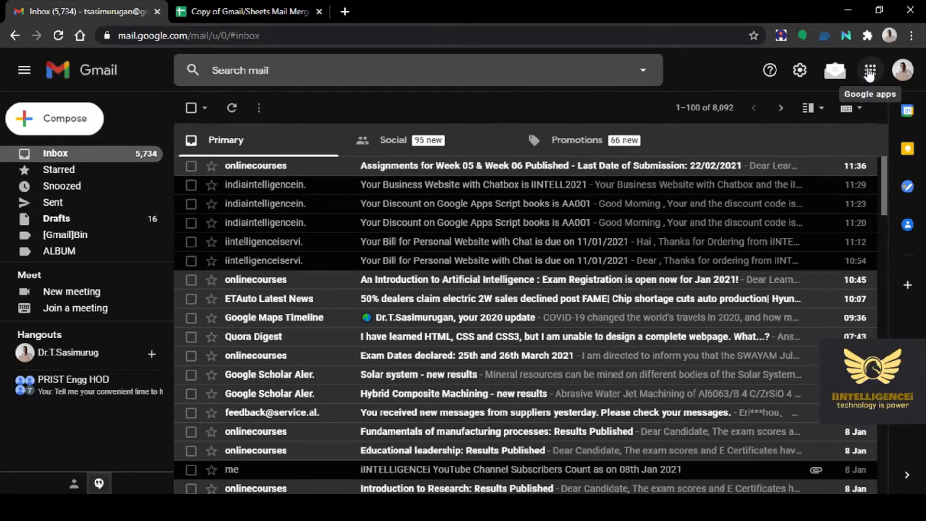
click(869, 72)
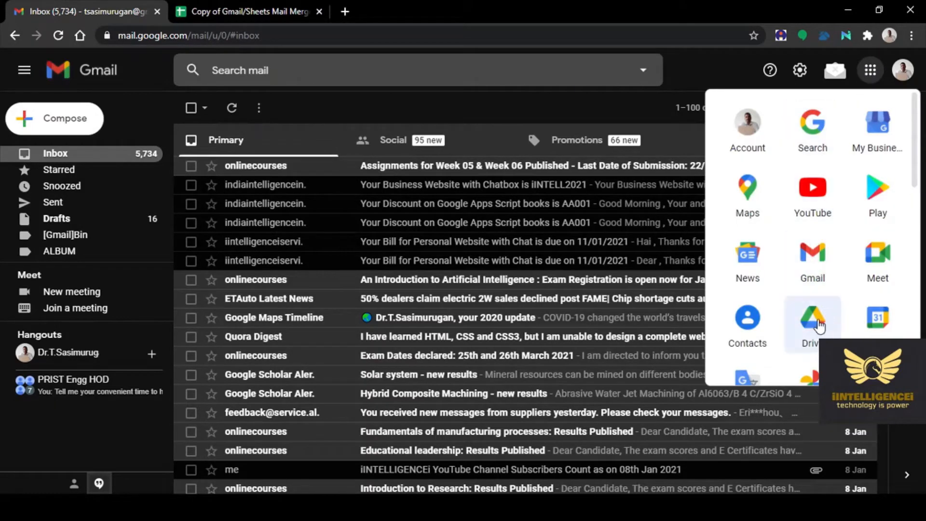
click(815, 317)
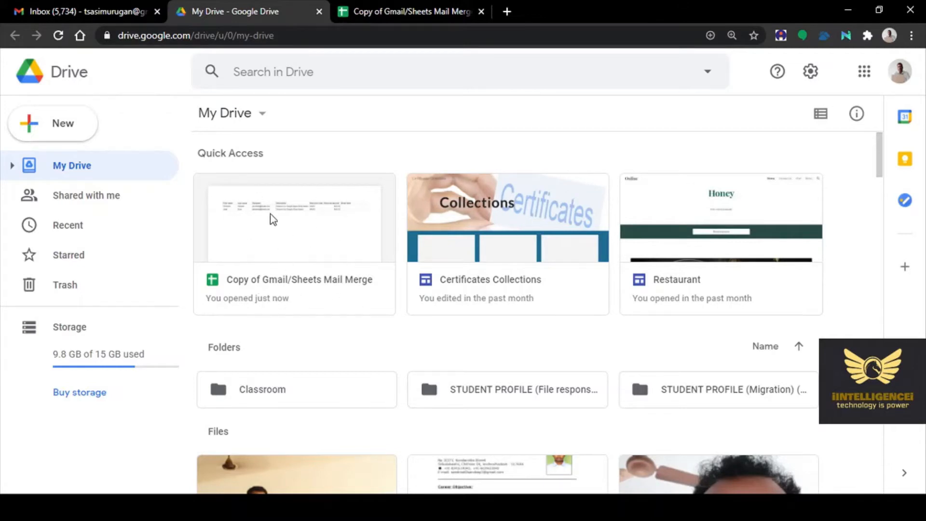
click(318, 11)
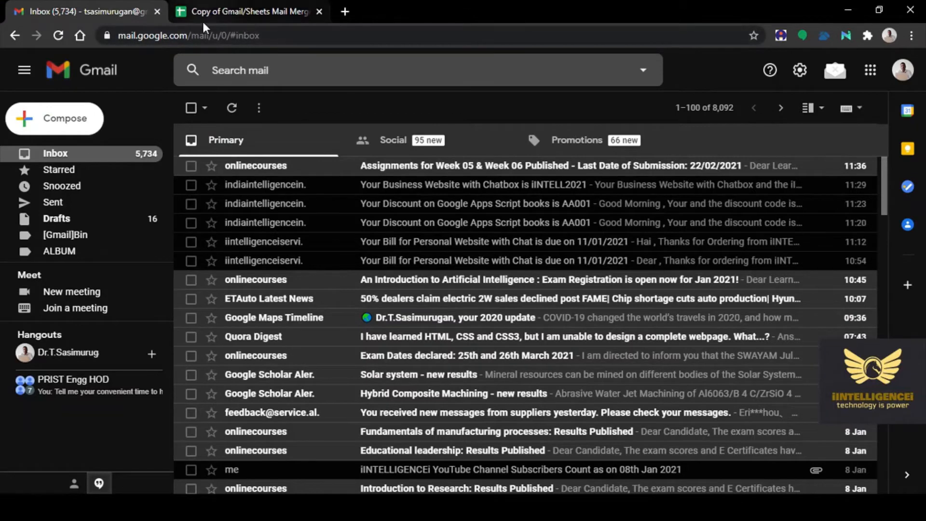
click(237, 11)
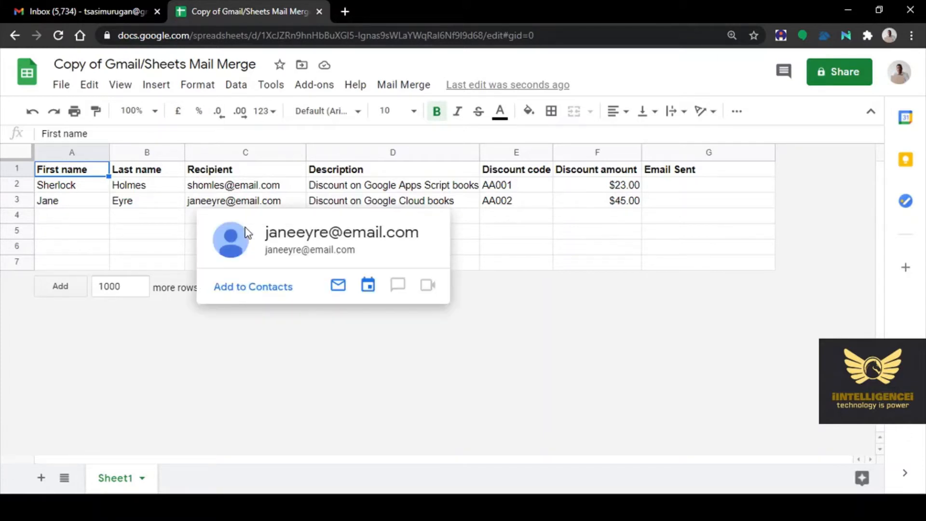
Step: Clear the two rows of sample recipient data in A2:F3, keeping the header row
click(86, 186)
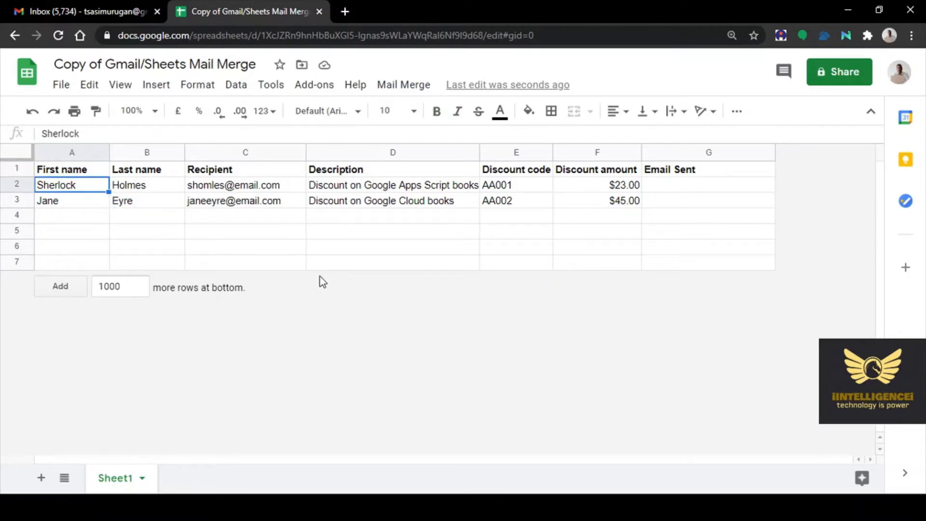
key(shift+Down)
key(shift+Right)
key(shift+Right)
key(shift+Right)
key(shift+Right)
key(shift+Right)
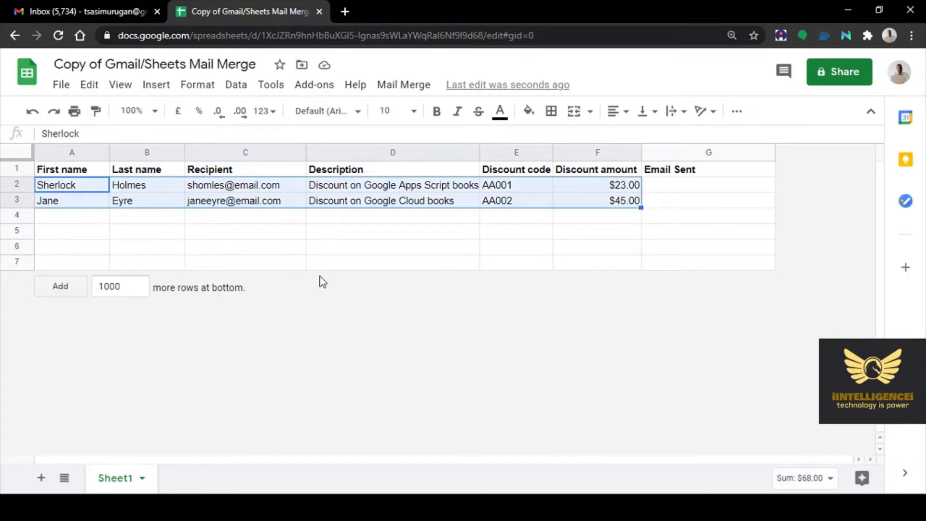
key(Delete)
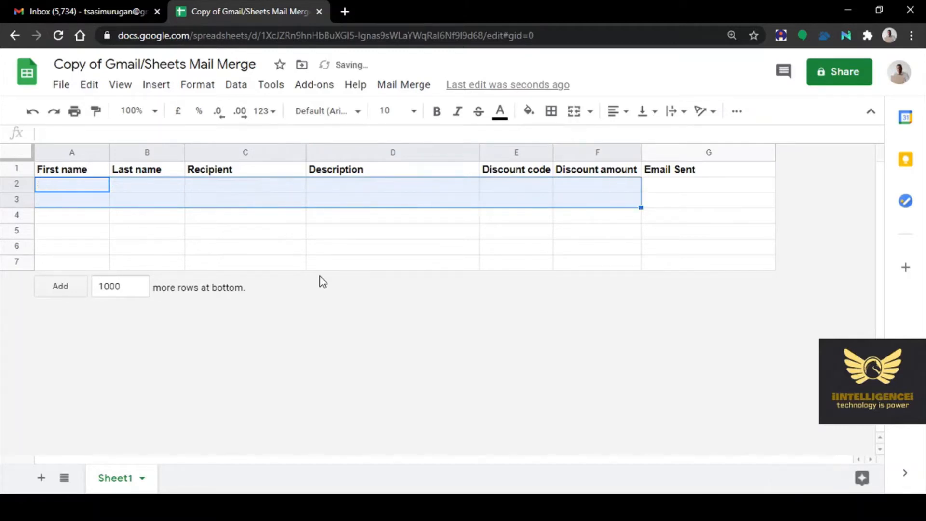
click(259, 238)
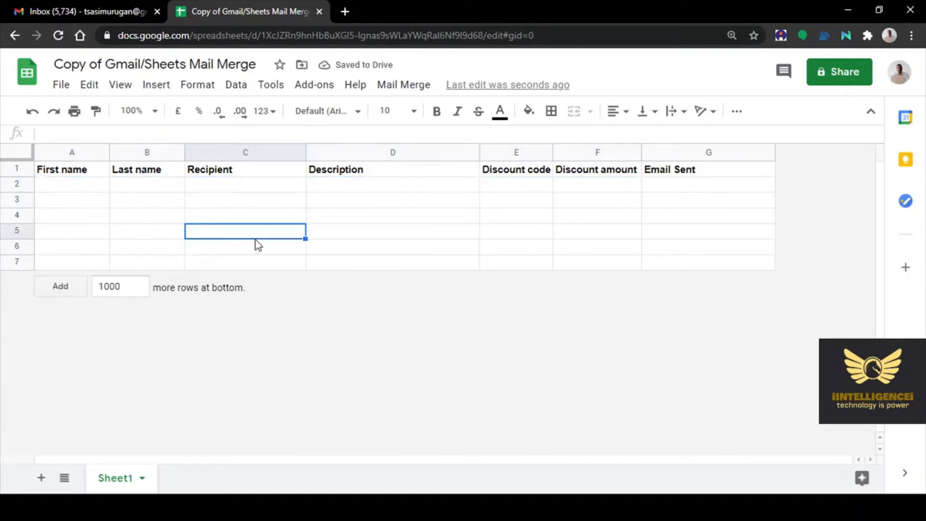
Step: Delete the "Last name" column from the sheet
click(140, 152)
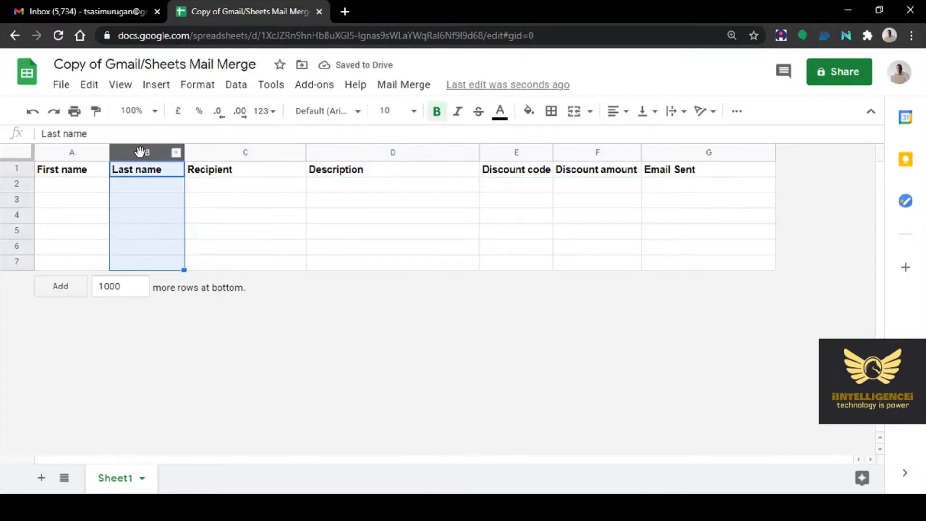
right_click(139, 152)
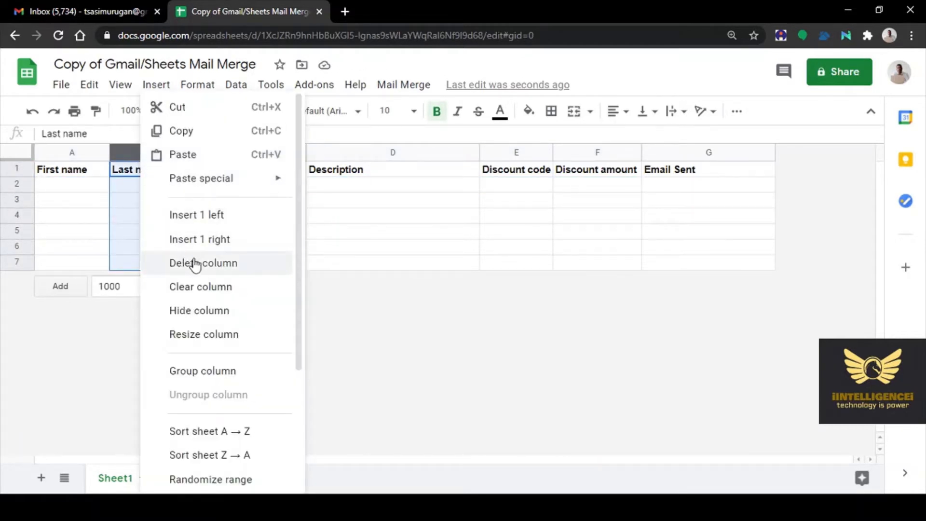
click(213, 263)
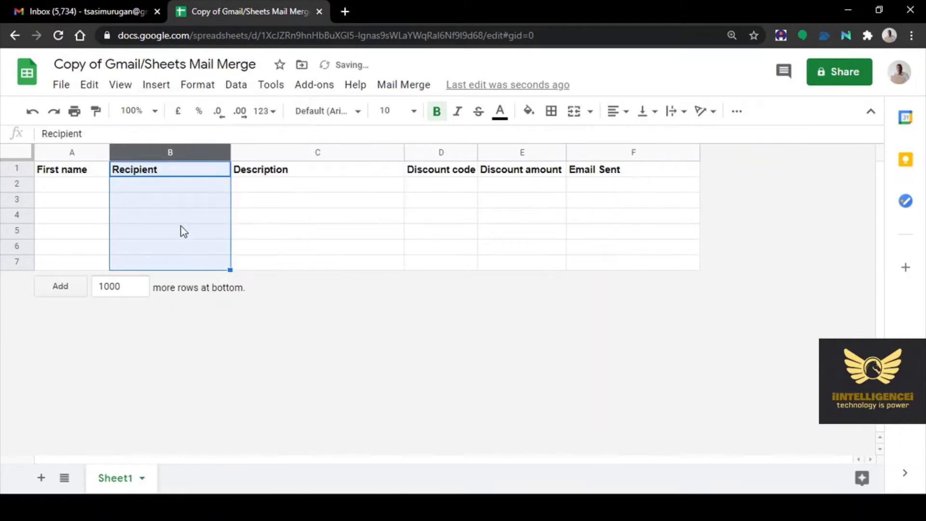
click(389, 266)
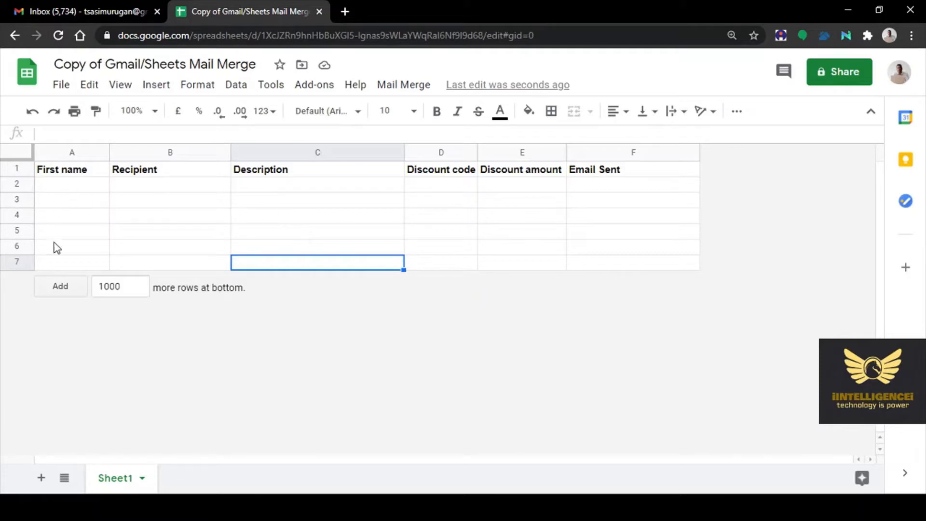
Step: Change the header in cell A1 to "Name"
click(89, 173)
double_click(88, 169)
key(BackSpace)
key(BackSpace)
key(BackSpace)
key(BackSpace)
key(BackSpace)
key(BackSpace)
key(BackSpace)
key(BackSpace)
key(BackSpace)
key(BackSpace)
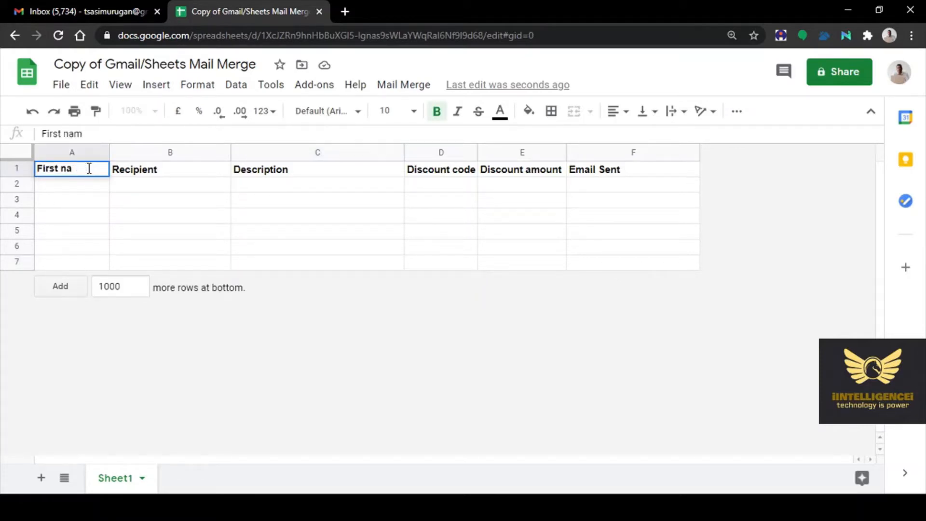
text(Name)
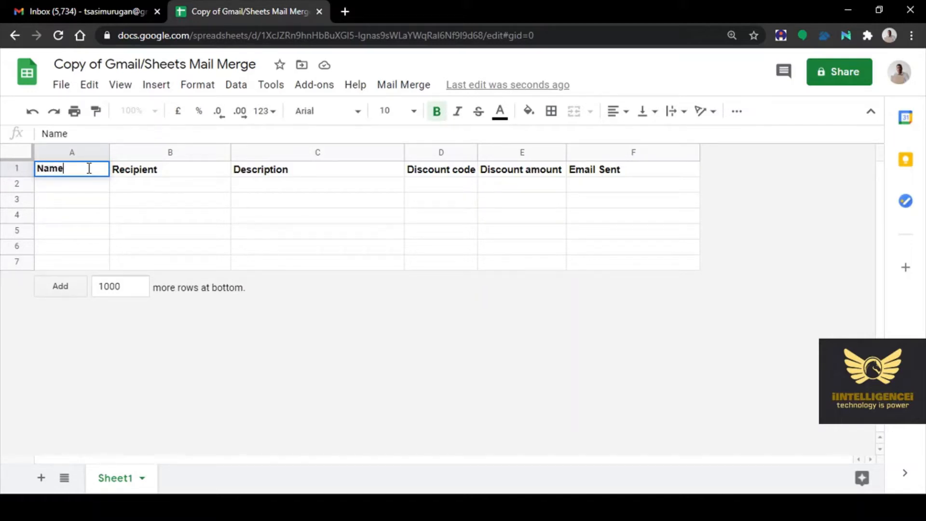
click(340, 173)
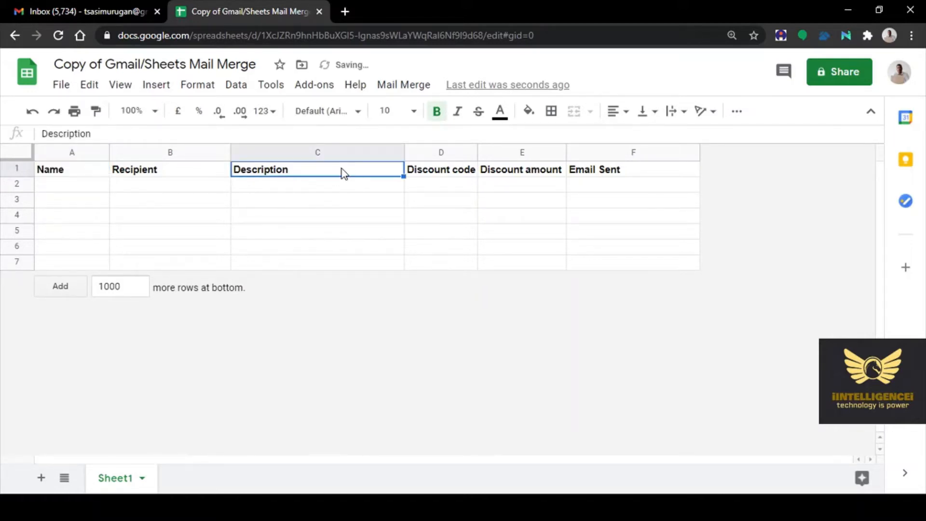
Step: Delete the "Discount code" column from the sheet
click(443, 172)
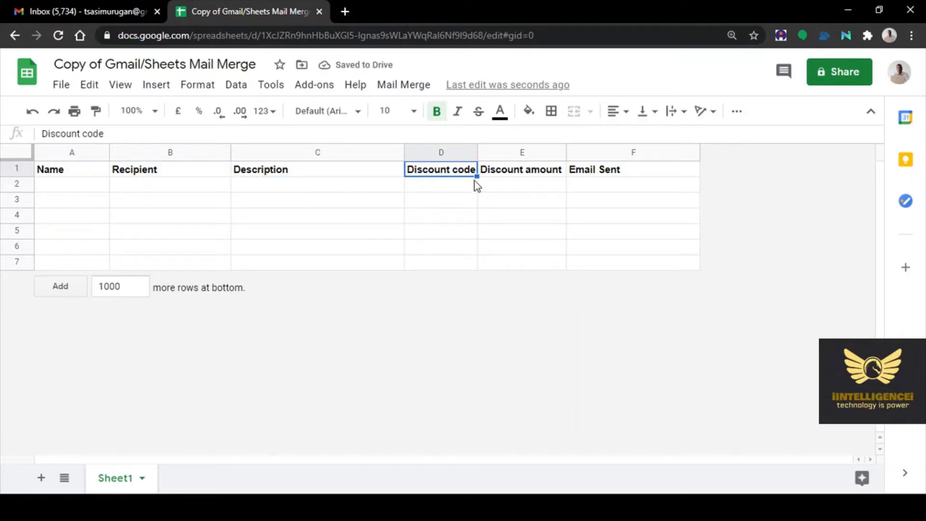
click(429, 152)
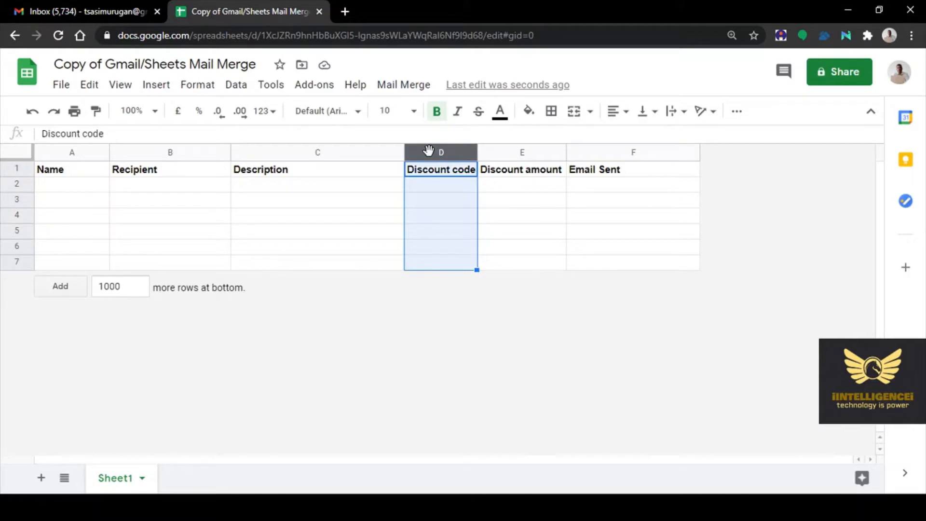
right_click(429, 151)
click(479, 263)
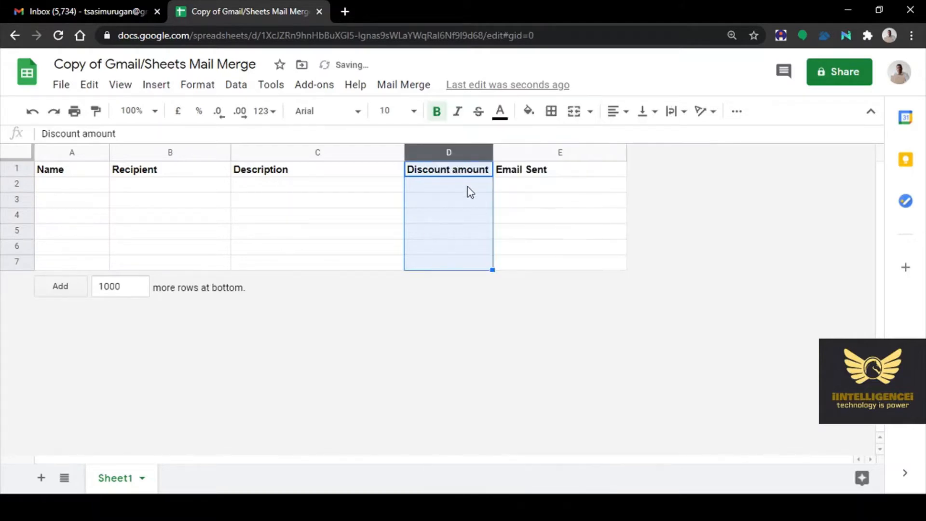
Step: Change the "Discount amount" header in cell D1 to "Price"
click(450, 173)
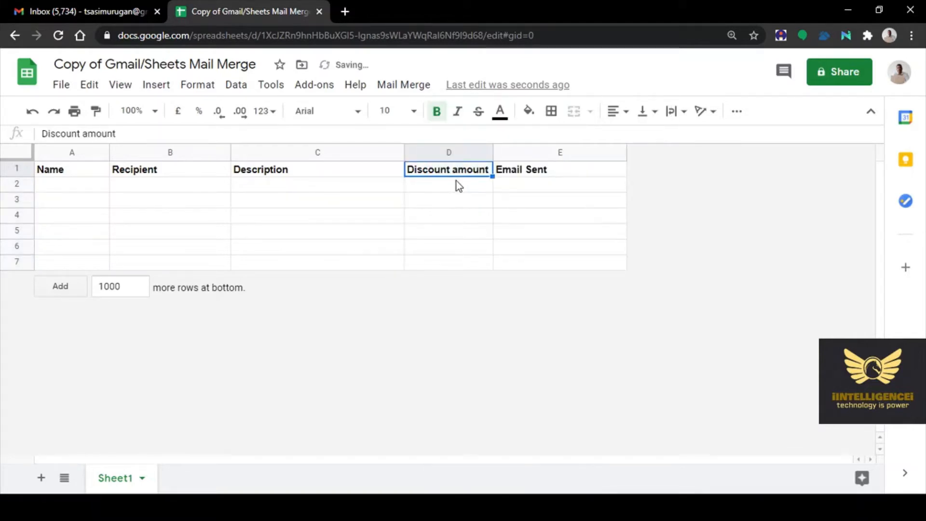
text(Price)
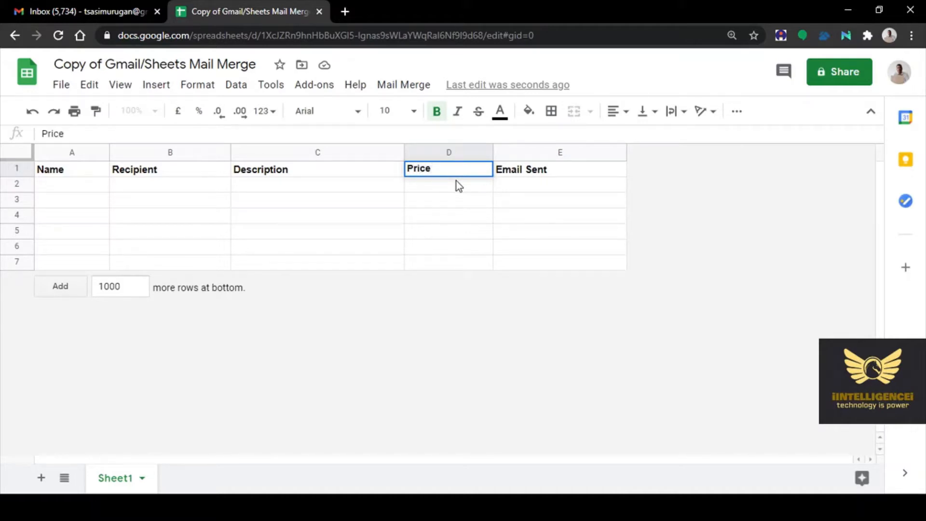
click(571, 333)
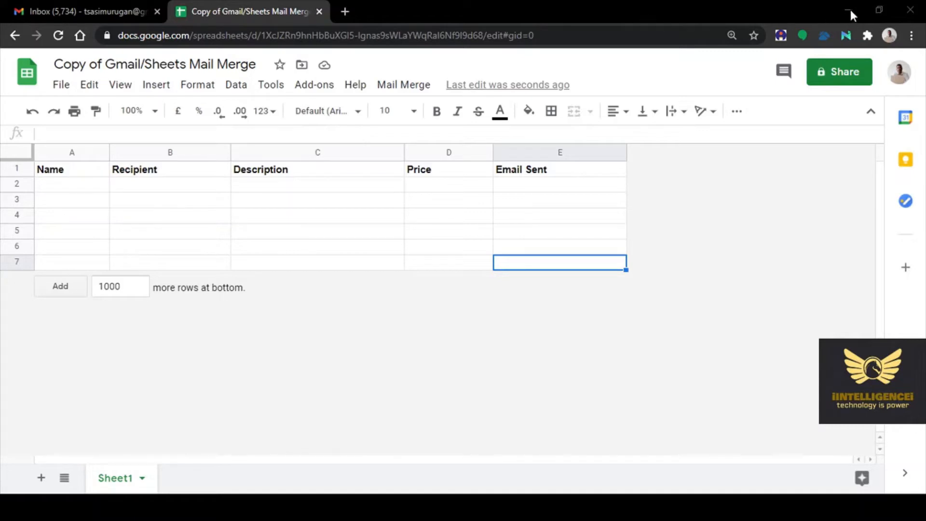
Step: Fill A2:A4 with the three recipients' names and fit the Name column's width to its contents
click(71, 189)
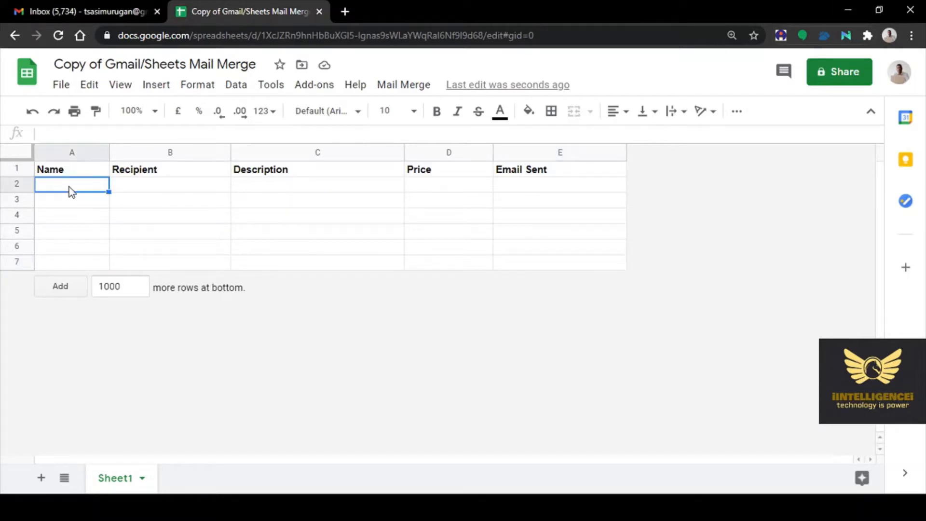
text(Dr T Sasimurugan iINTELLIGENCEi iINTELLIGENCEi India)
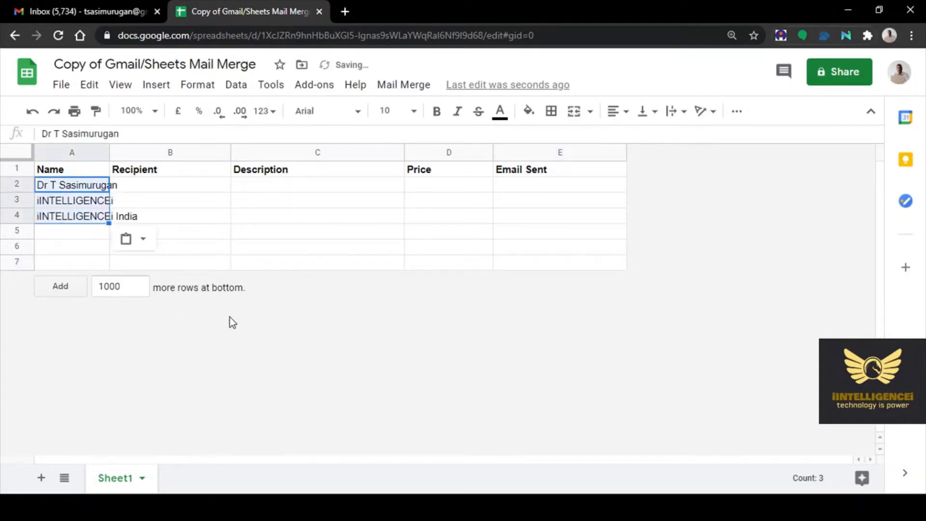
click(415, 263)
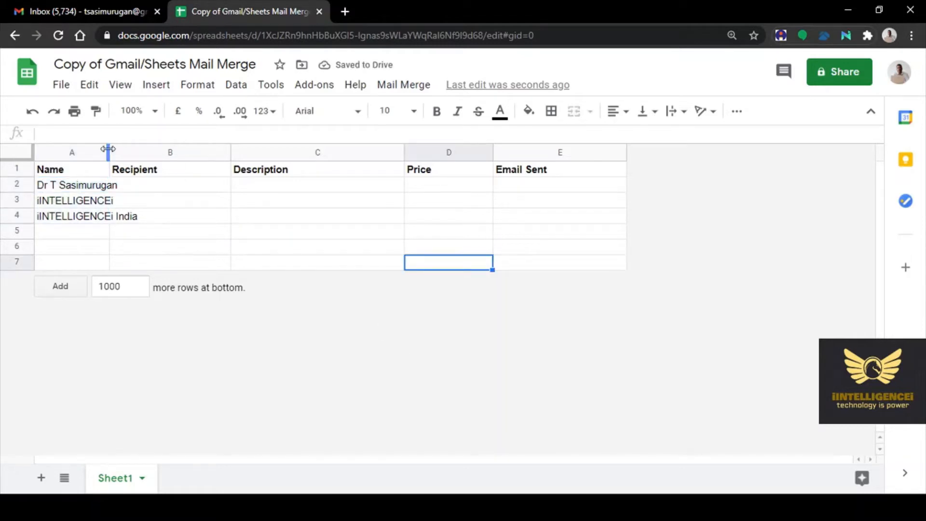
double_click(108, 153)
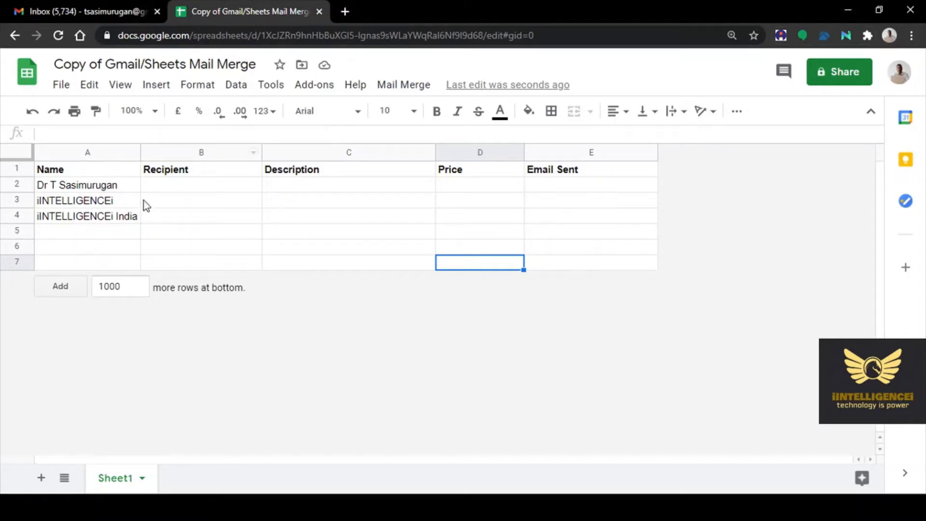
Step: Paste the three recipients' e-mail addresses into B2:B4 and fit the Recipient column's width to its contents
click(172, 187)
key(ctrl+v)
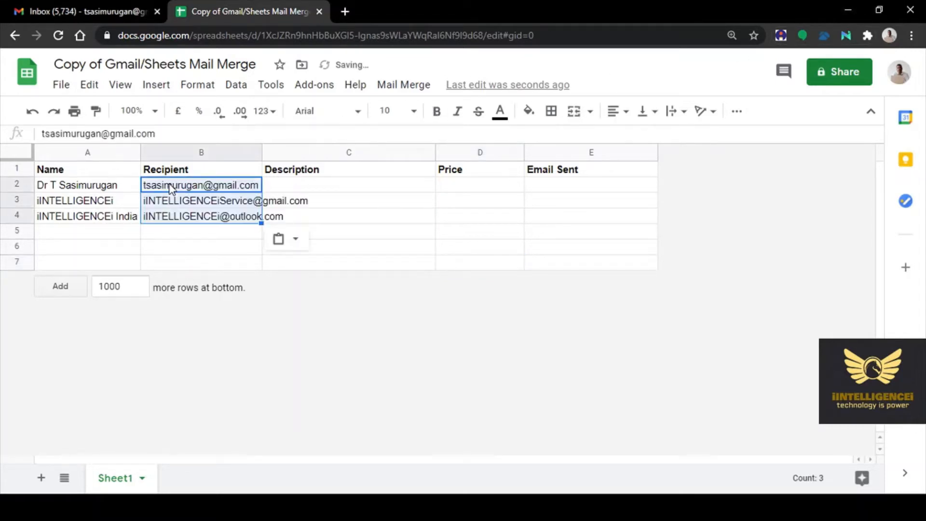
click(342, 392)
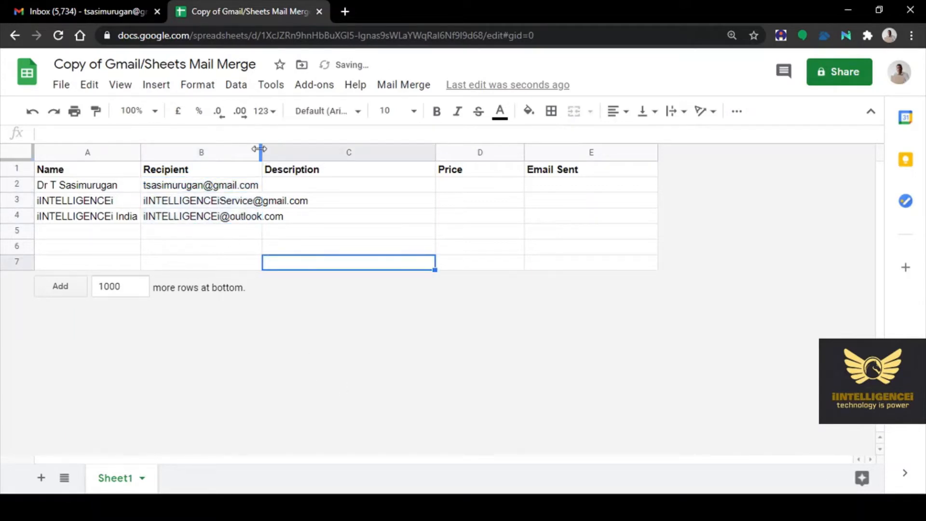
click(253, 153)
click(527, 264)
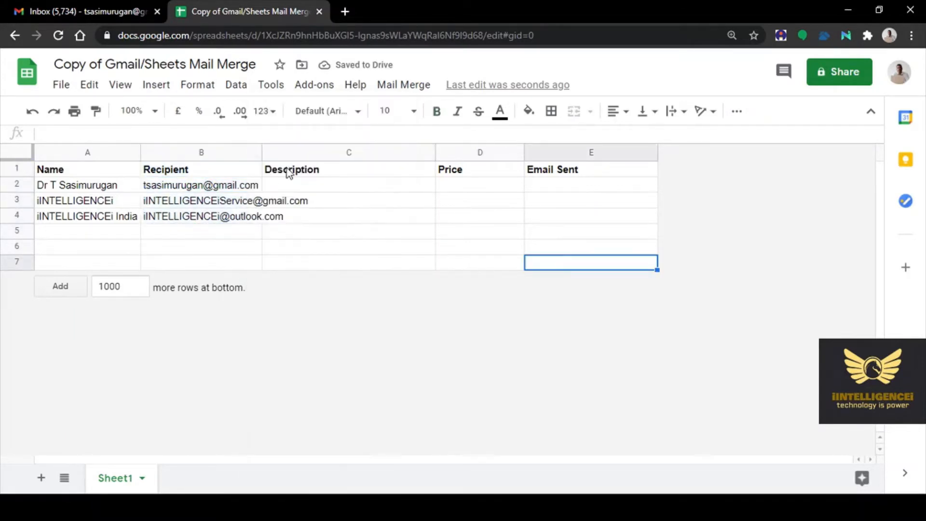
double_click(261, 153)
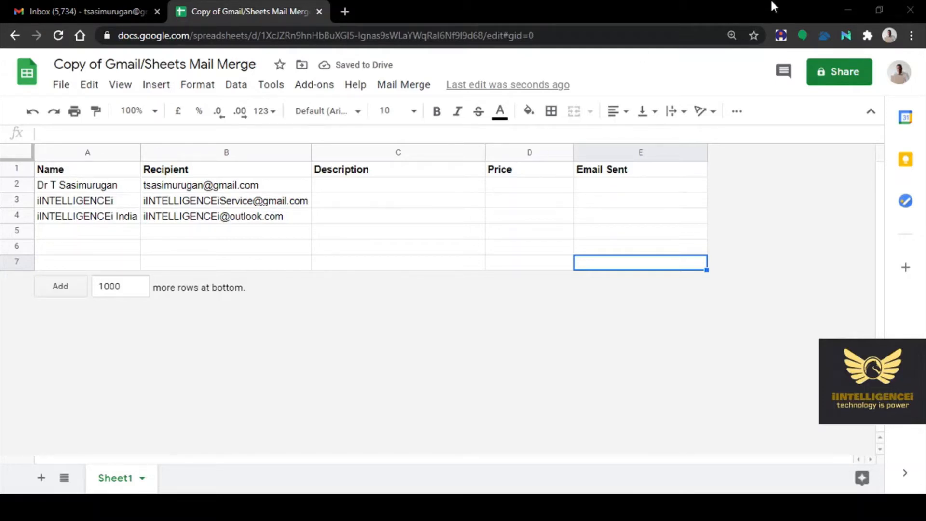
Step: Fill C2:C4 with "Business Website with Chatbox", "E-Commerce Website with Chatbox" and "Personal Website with Chatbox"
click(366, 191)
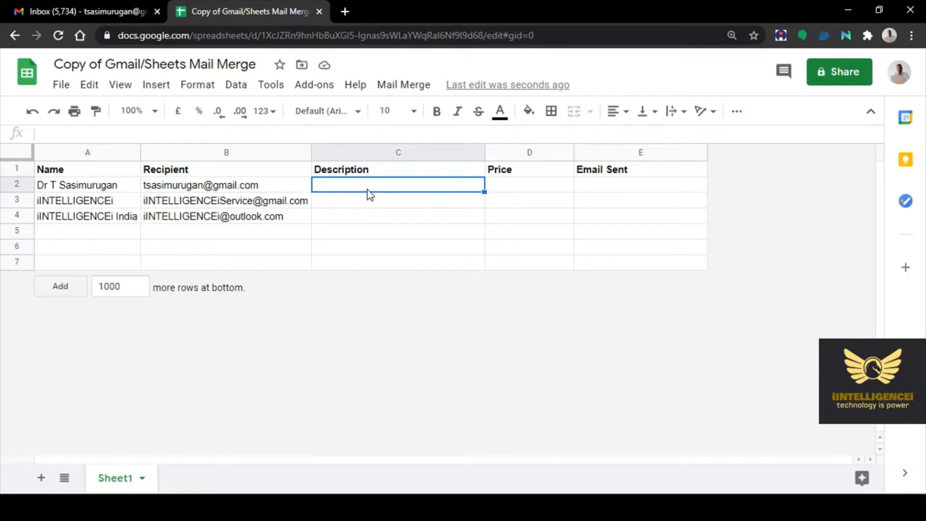
text(Business Website with Chatbox E-Commerce Website with Chatbox Personal Website with Chatbox)
click(530, 263)
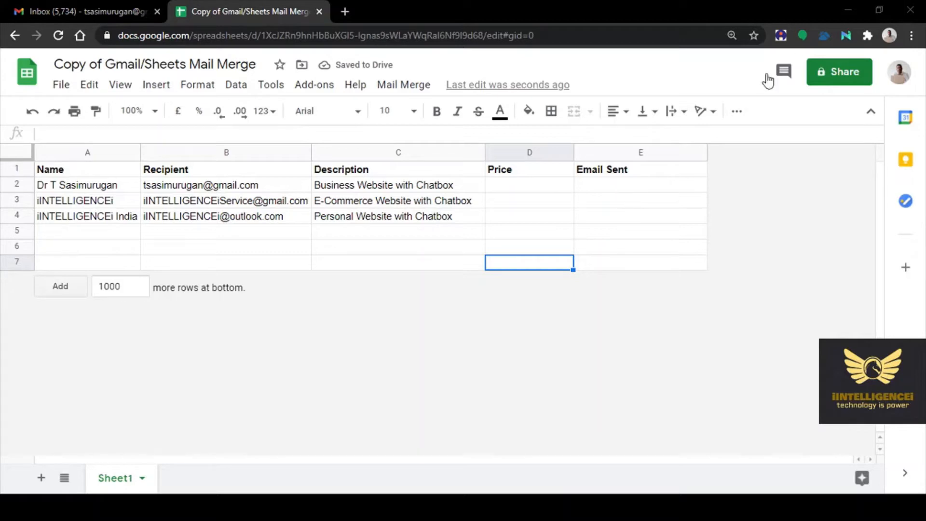
Step: Fill the Price cells D2:D4 with Rs.1999/-, Rs.1999/- and Rs.499/-
click(544, 186)
text(Rs.1999/- Rs.1999/- Rs.499/-)
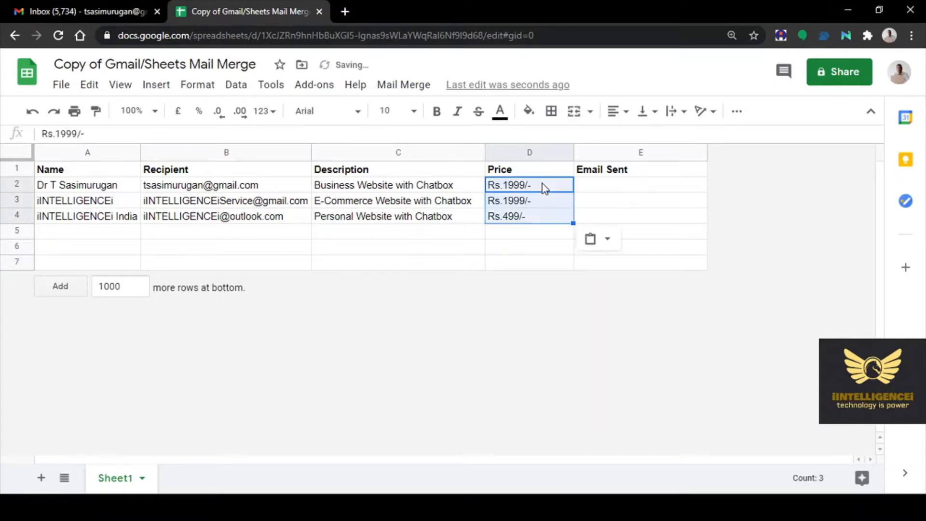
click(676, 255)
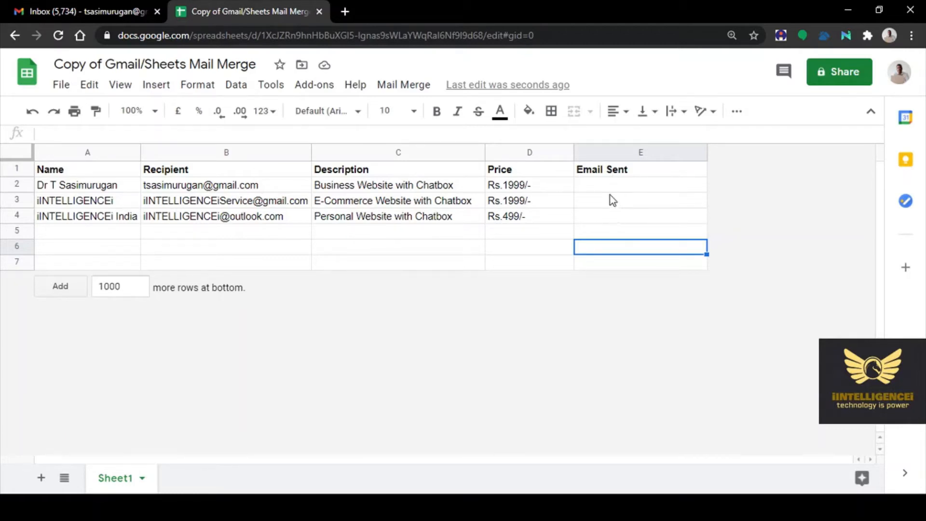
Step: Start a new message in Gmail and address it to {{Recipient}}, copying the field name from the spreadsheet's header in B1
click(89, 12)
click(74, 121)
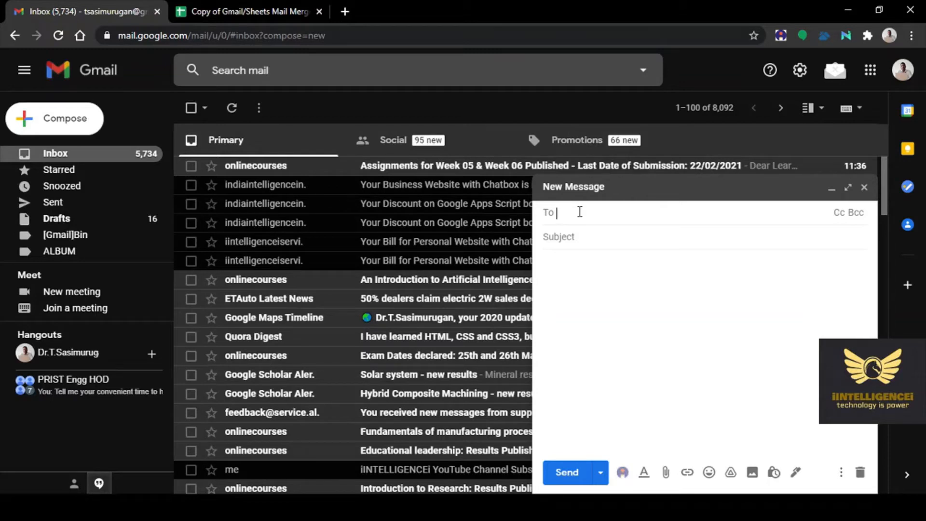
text({{)
click(247, 10)
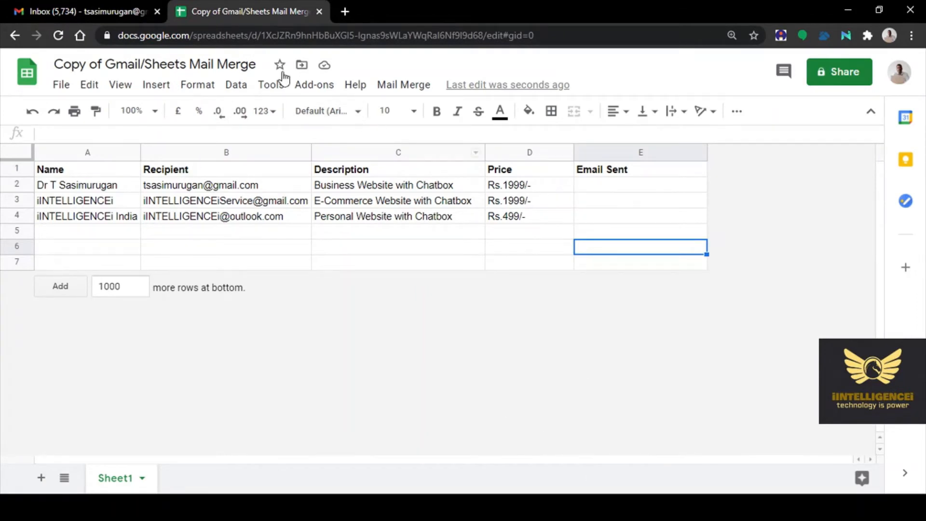
click(108, 9)
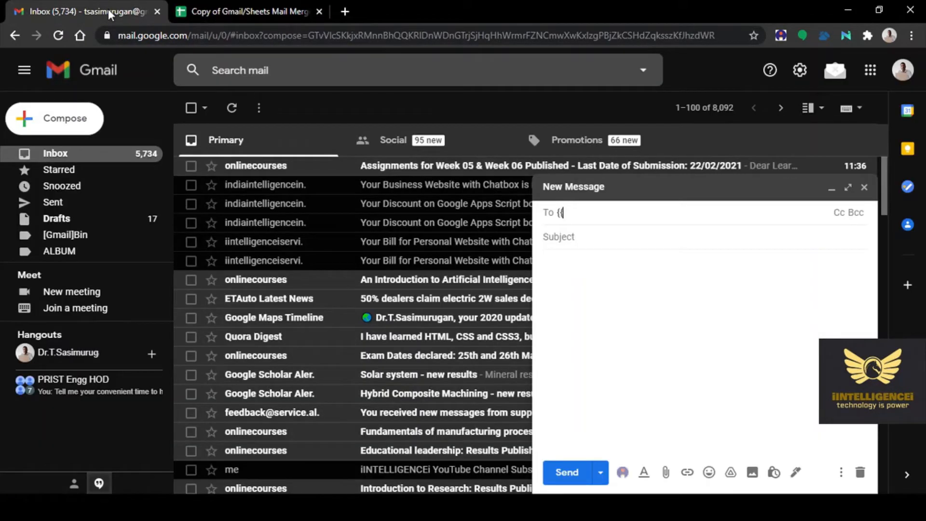
click(255, 8)
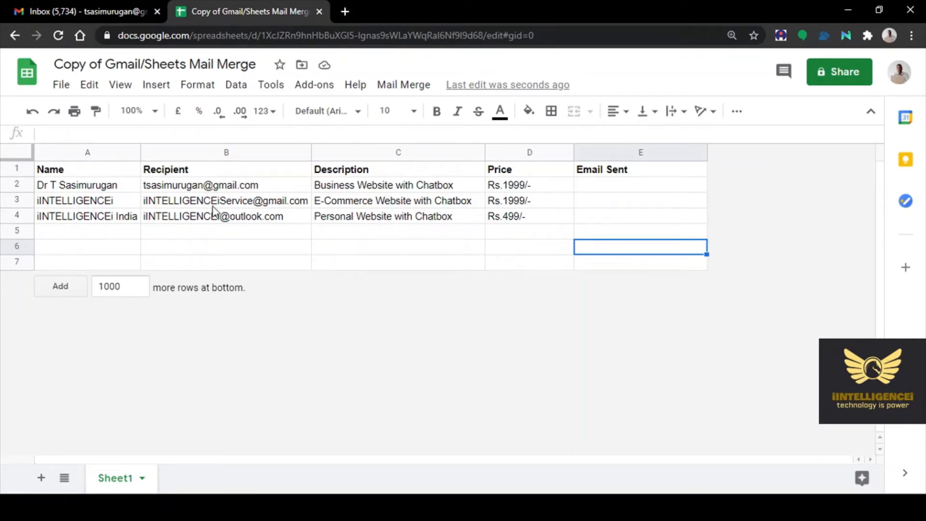
click(208, 169)
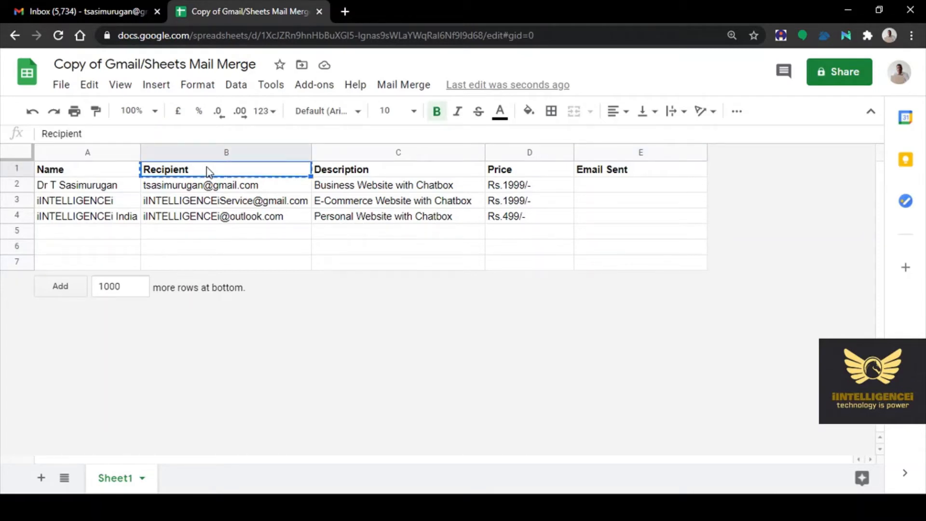
click(107, 10)
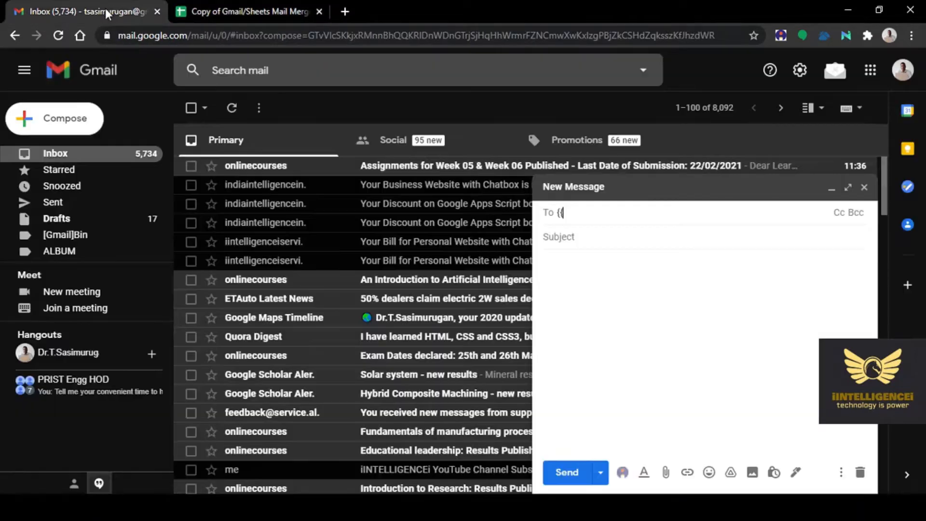
text(Recipient}})
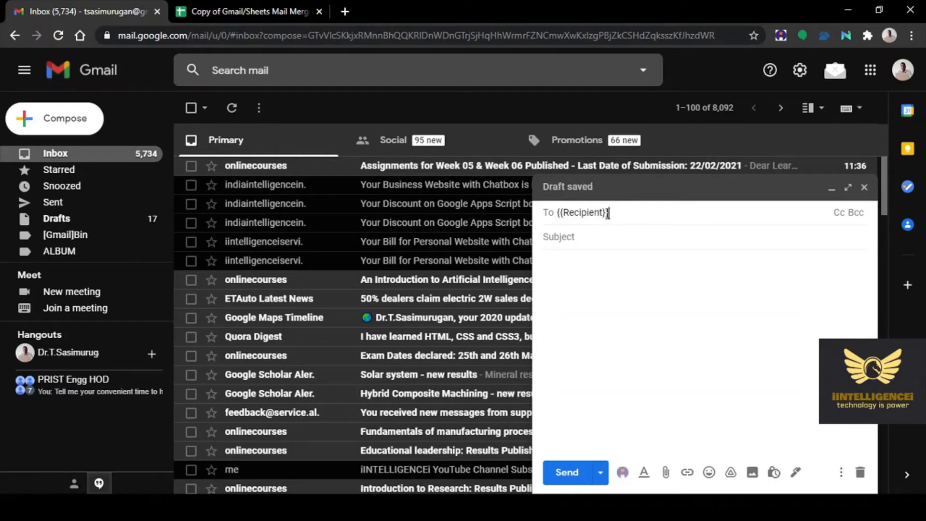
Step: Enter "Professional Offer - Regarding" as the message subject, leaving a gap after "Professional"
click(578, 238)
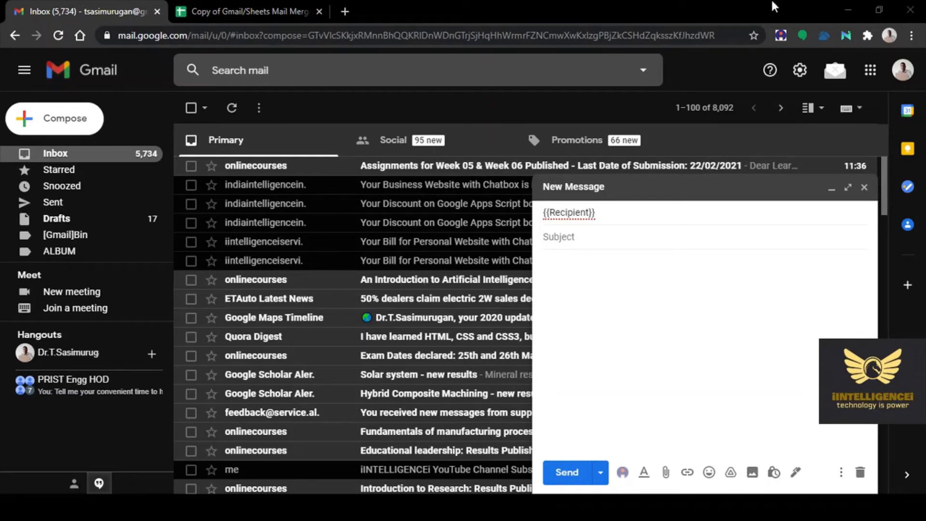
click(567, 241)
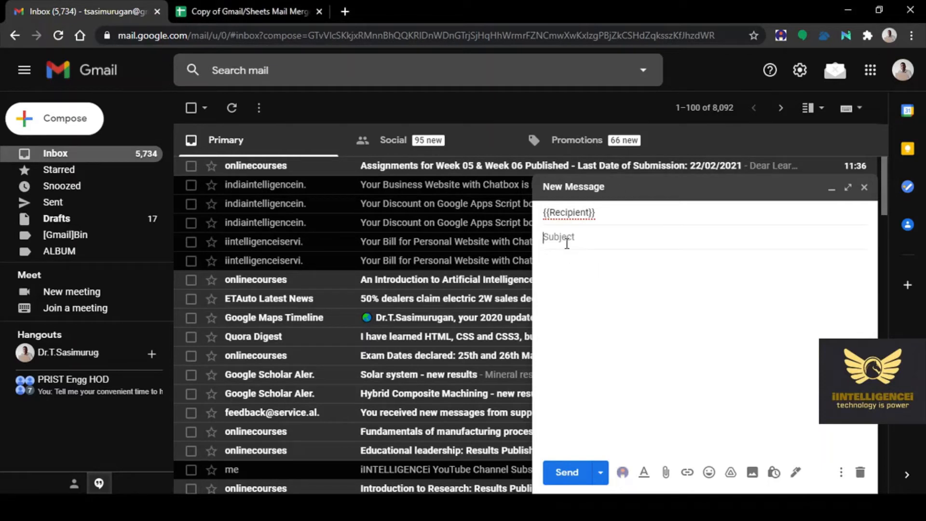
text(Professional  Offer - Regarding)
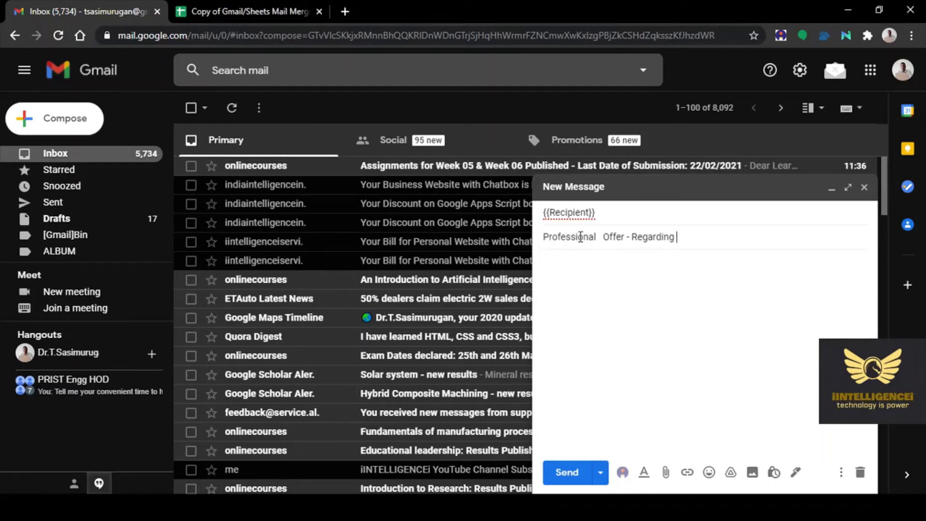
Step: Insert the placeholder {{Description}} after "Professional" in the message subject, copying the field name from the spreadsheet's header in C1
click(599, 236)
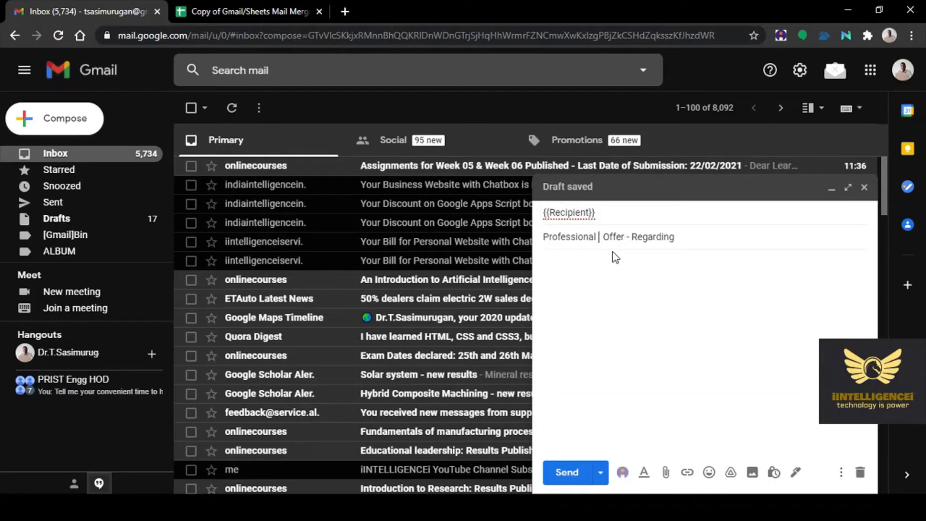
click(244, 9)
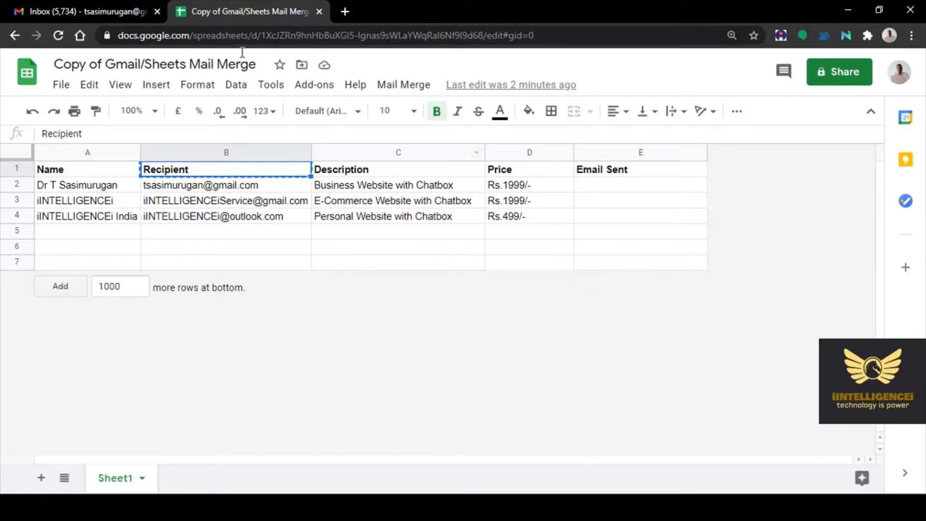
click(91, 9)
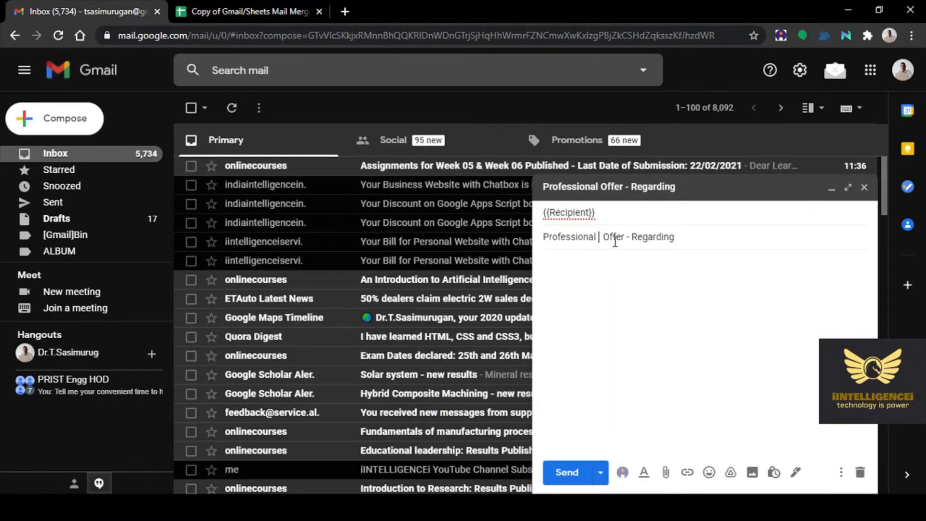
text({{)
click(279, 10)
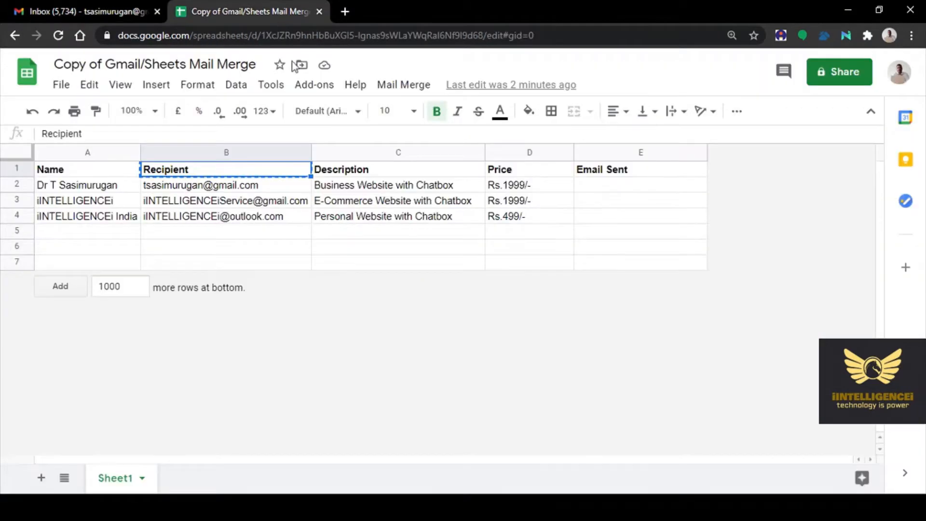
click(374, 172)
key(ctrl+c)
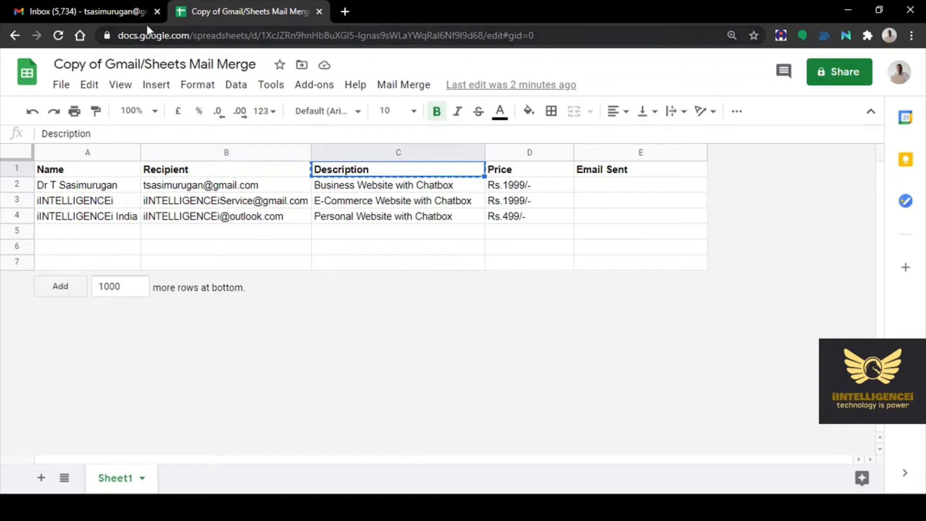
click(105, 9)
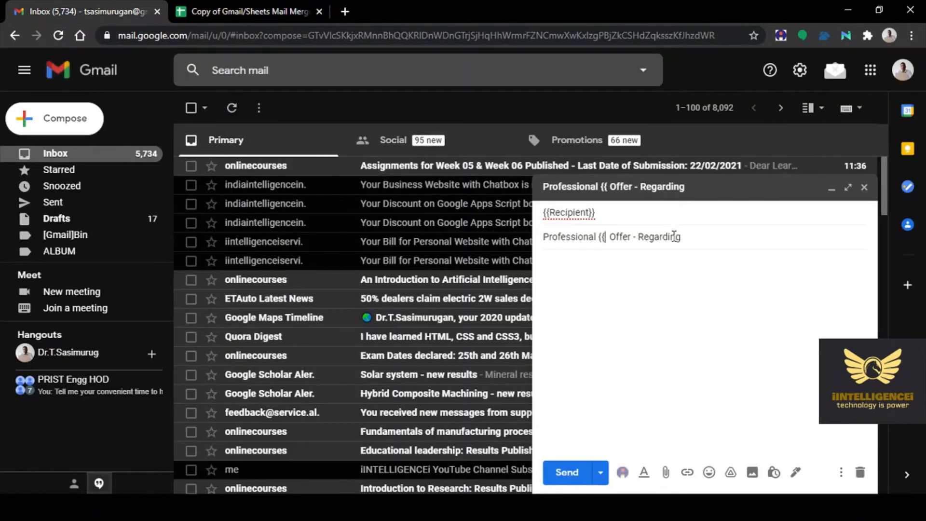
key(ctrl+v)
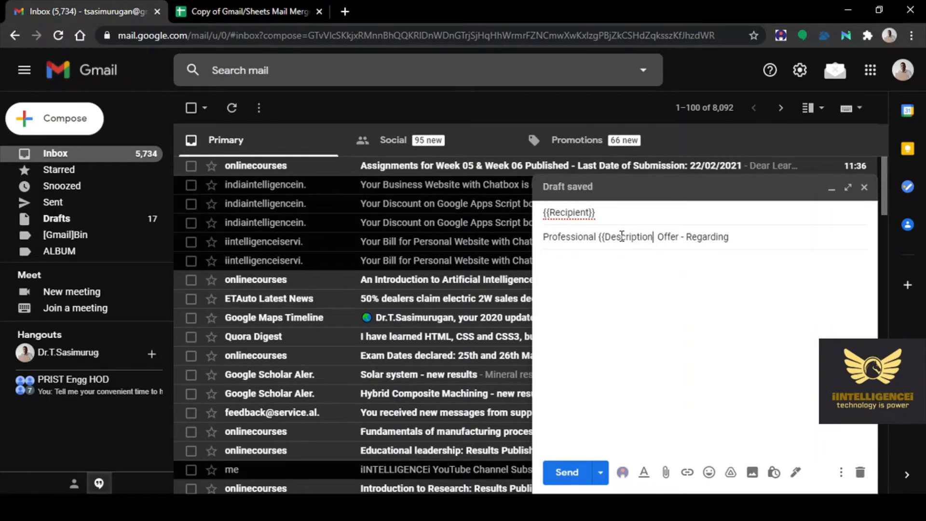
text(}})
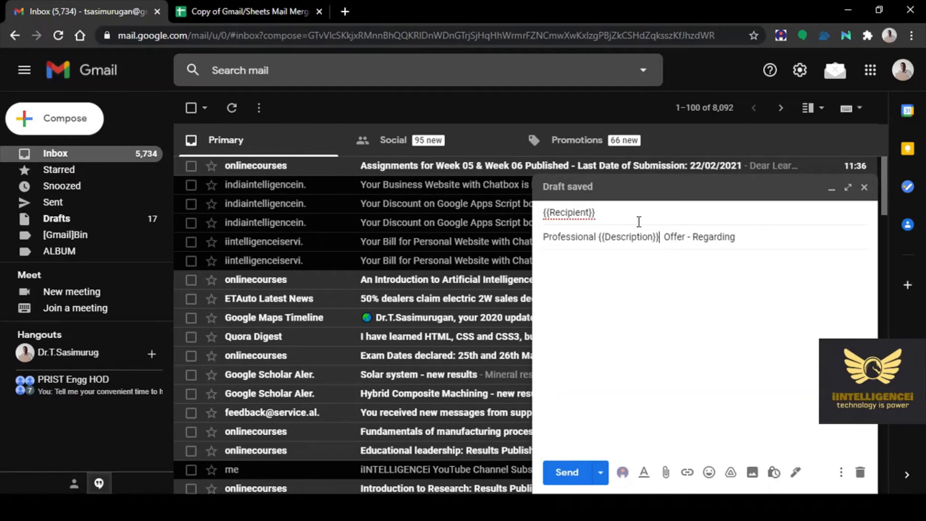
Step: Check the subject's placeholder against the spreadsheet headers and remove the extra space before "Offer" in the subject
click(248, 10)
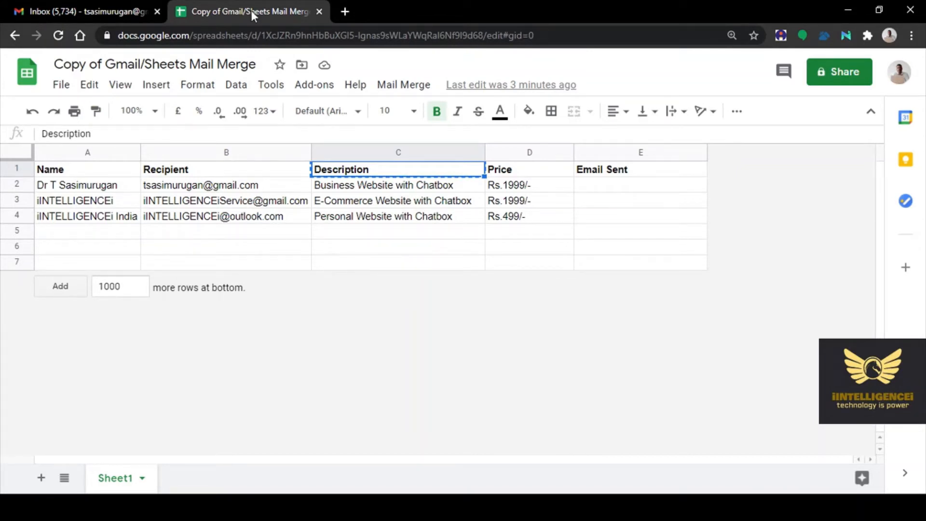
click(86, 7)
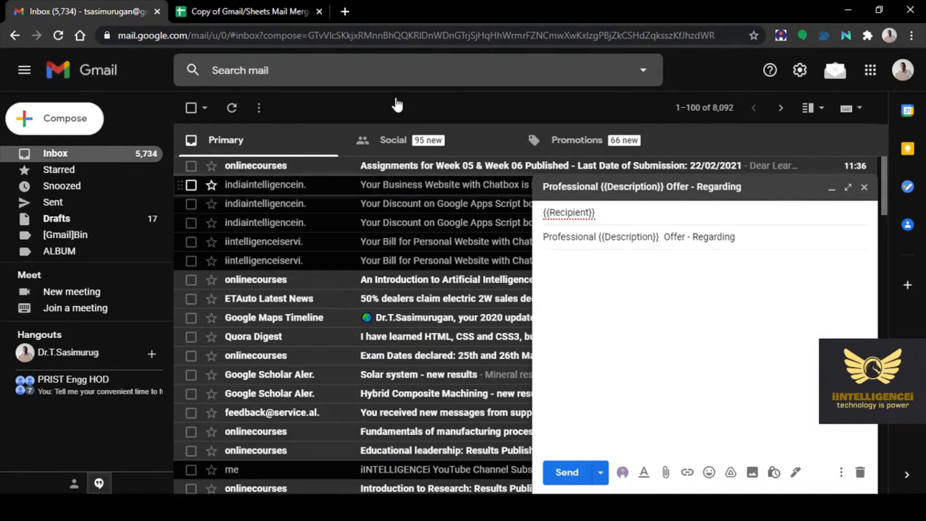
click(261, 11)
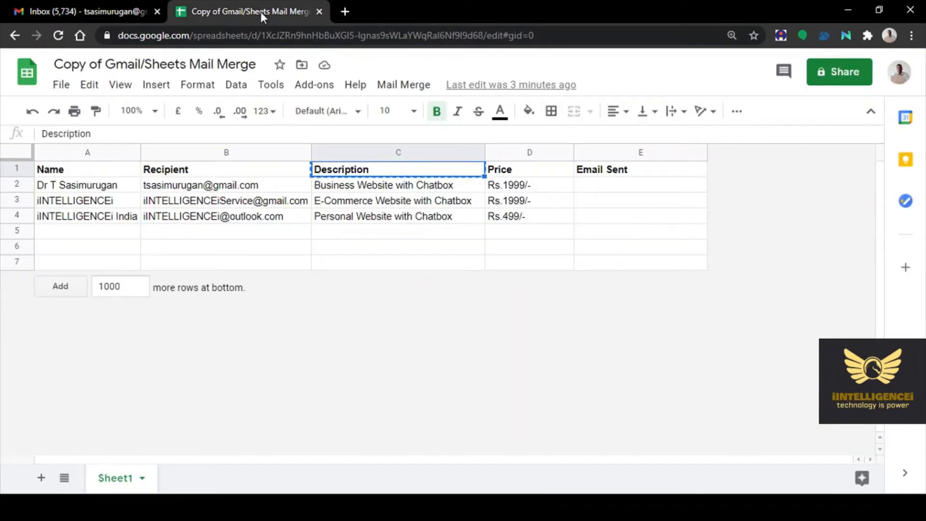
click(129, 11)
click(666, 235)
key(BackSpace)
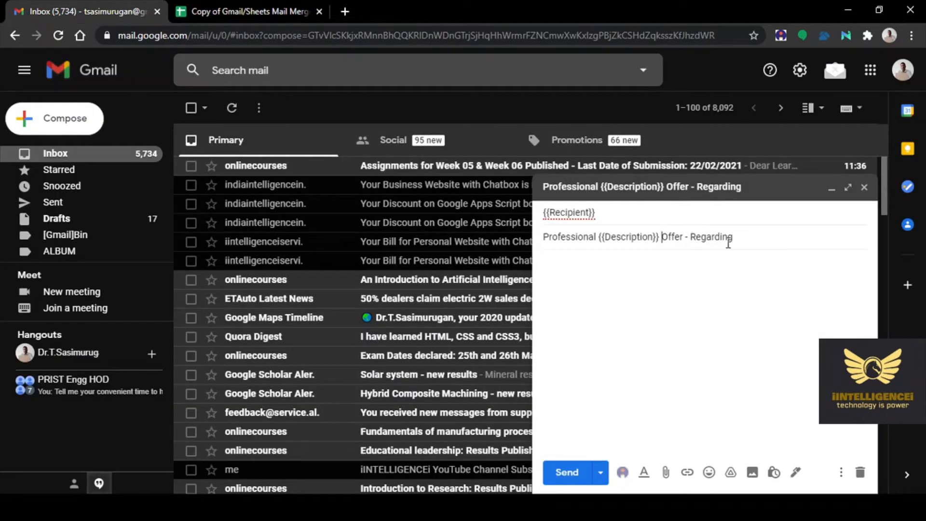
click(752, 240)
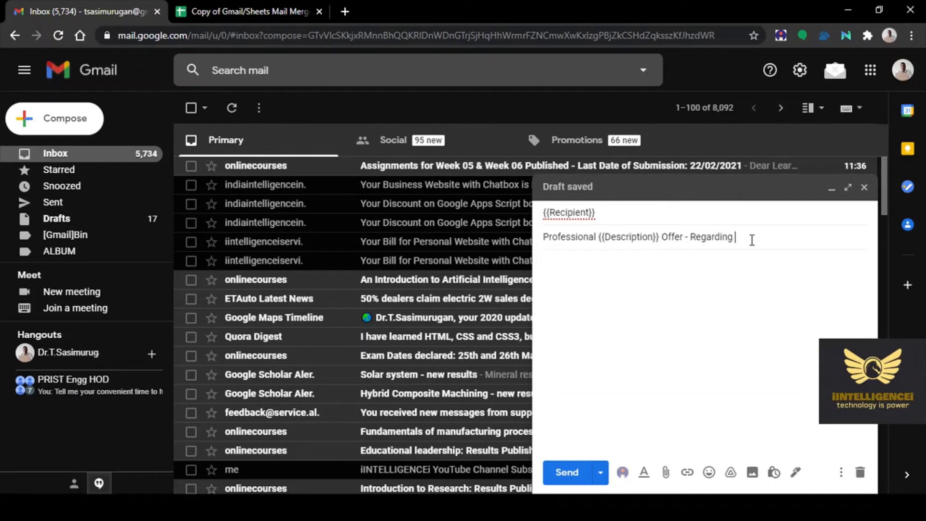
Step: Paste the prepared body text with the {{First name}}, {{Description}} and {{Price}} placeholders and the iINTELLIGENCEi signature into the message
click(566, 266)
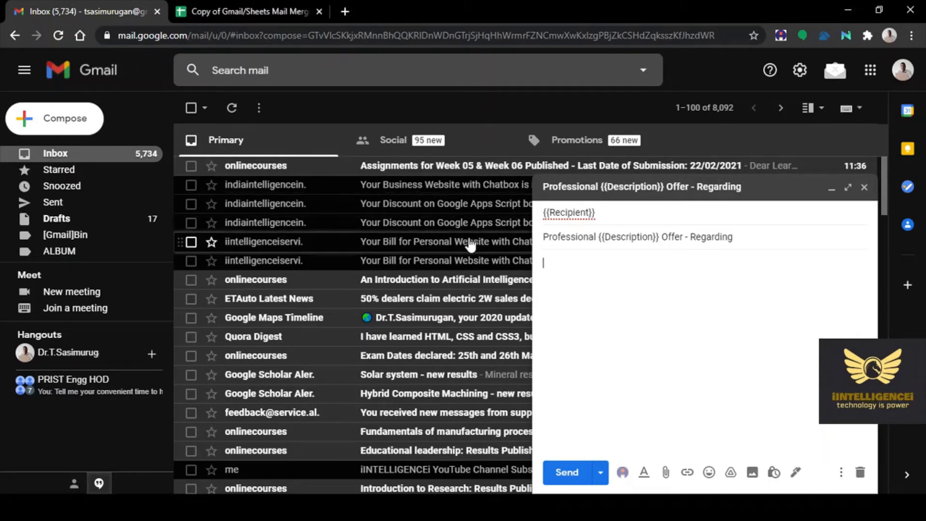
click(560, 274)
key(ctrl+v)
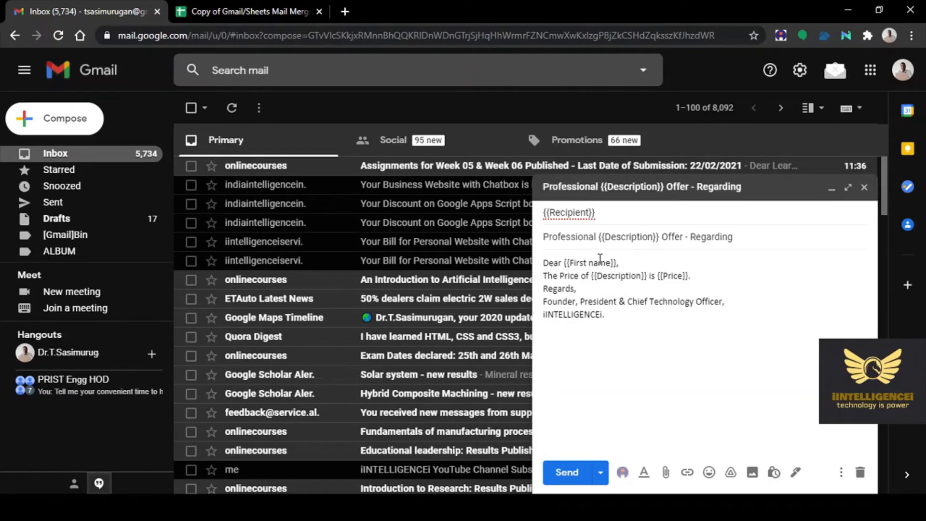
Step: Change the greeting's {{First name}} placeholder to {{Name}} to match the spreadsheet's header in A1
click(244, 9)
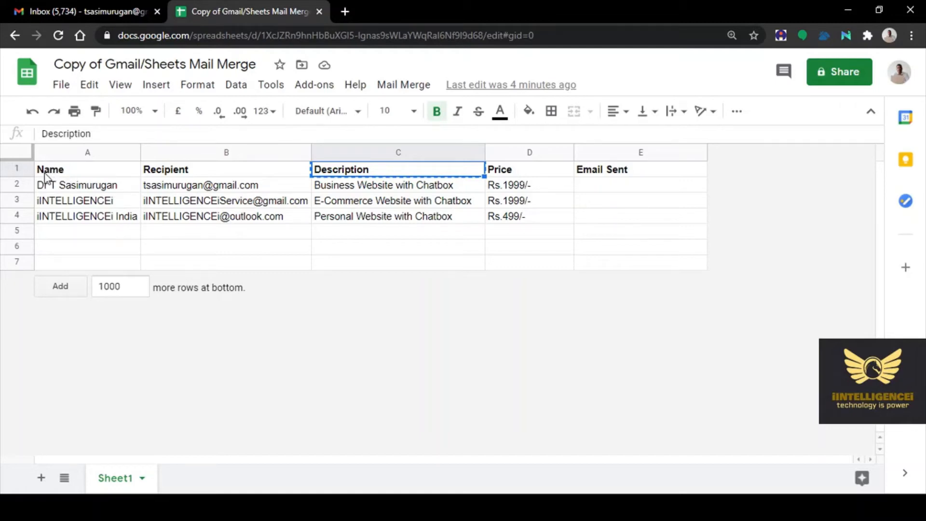
click(106, 10)
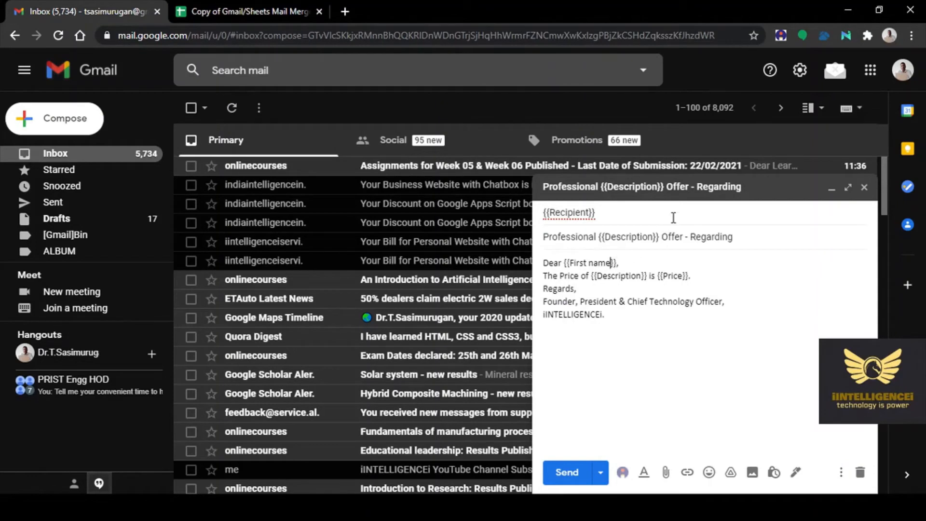
key(BackSpace)
key(BackSpace)
key(BackSpace)
key(BackSpace)
key(BackSpace)
key(BackSpace)
key(BackSpace)
key(BackSpace)
key(BackSpace)
key(BackSpace)
text(Name)
click(621, 262)
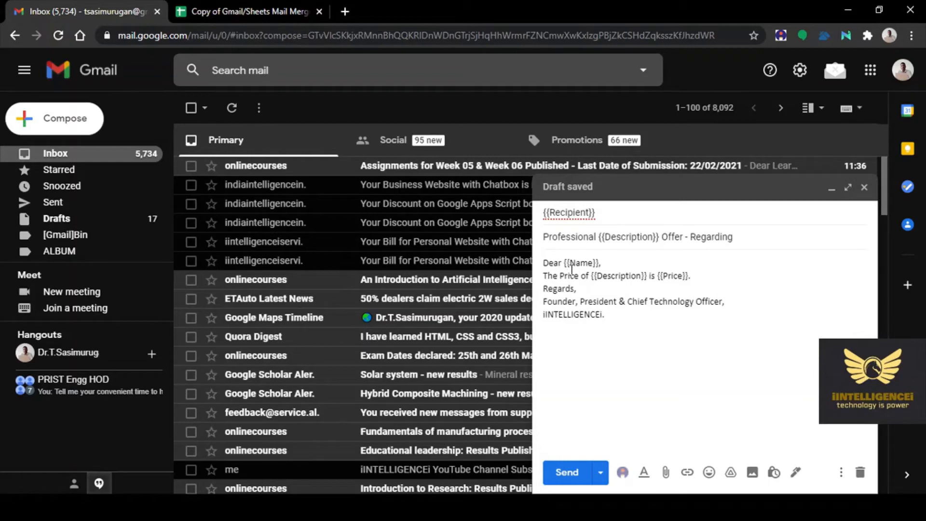
Step: Compare the draft's Name, Description and Price placeholders with the column headers and data in the spreadsheet
click(256, 12)
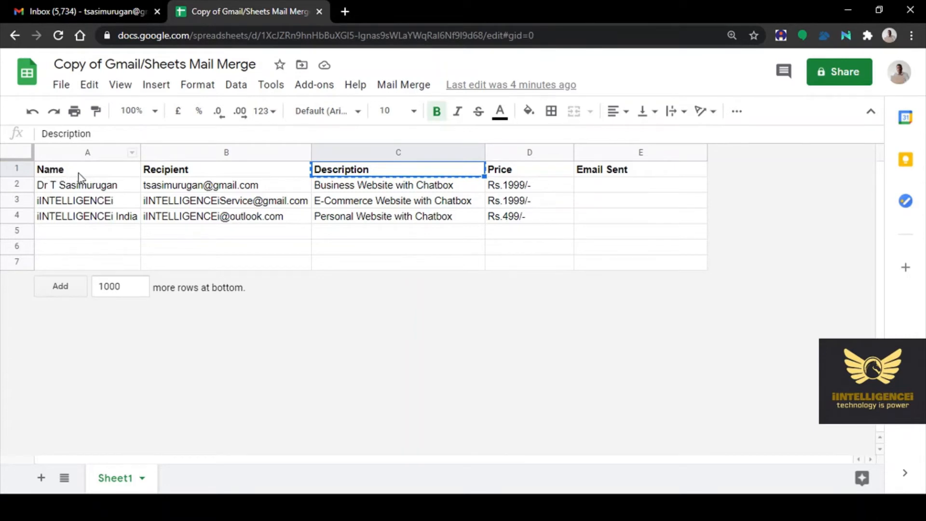
click(94, 10)
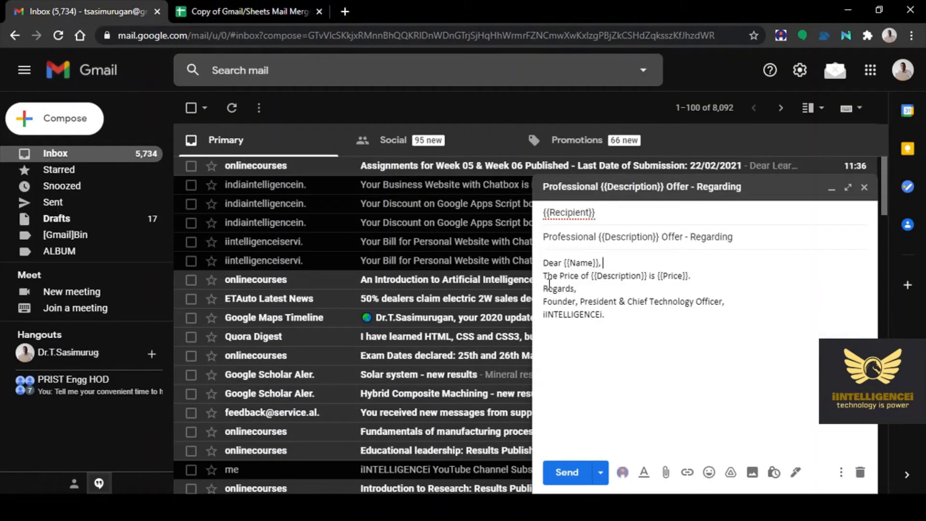
click(260, 11)
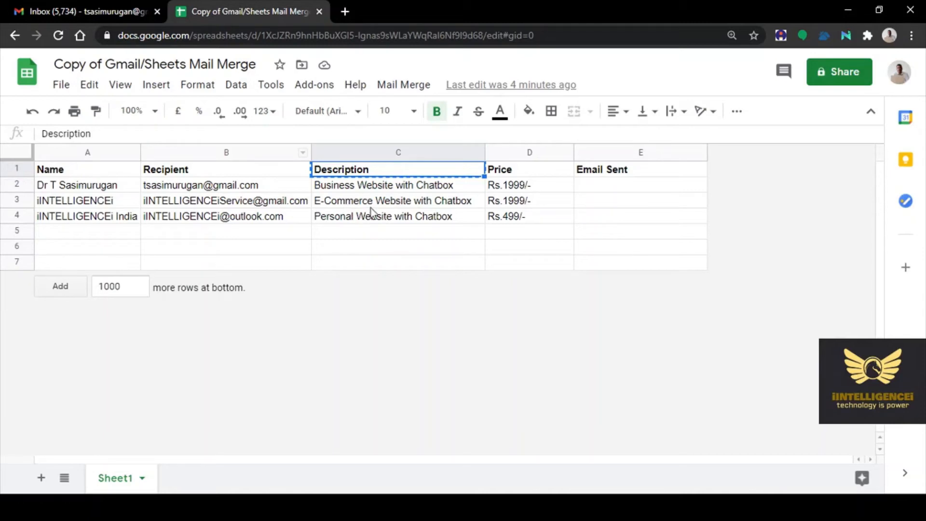
click(80, 11)
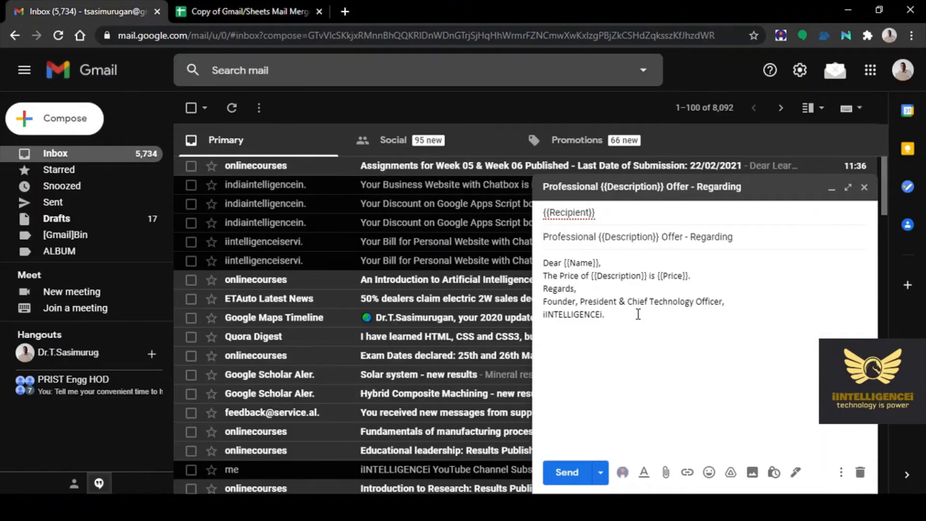
click(273, 11)
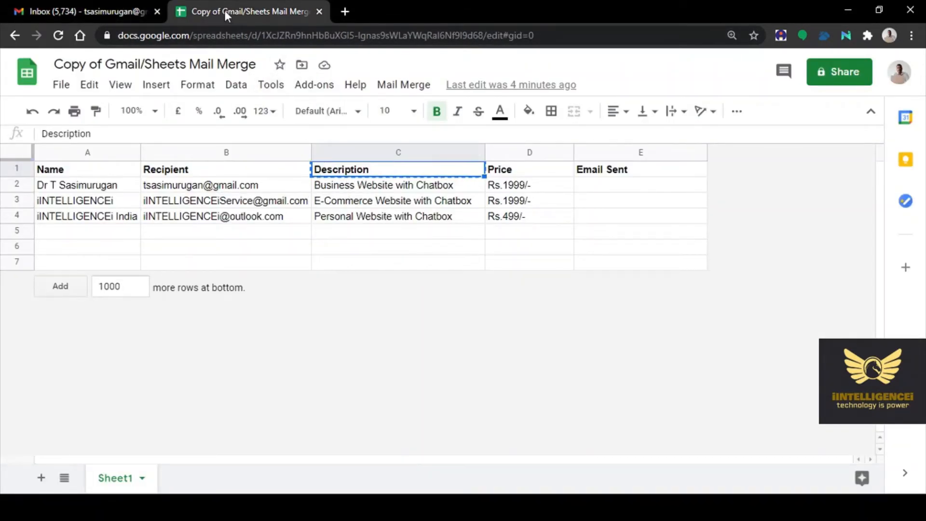
click(116, 11)
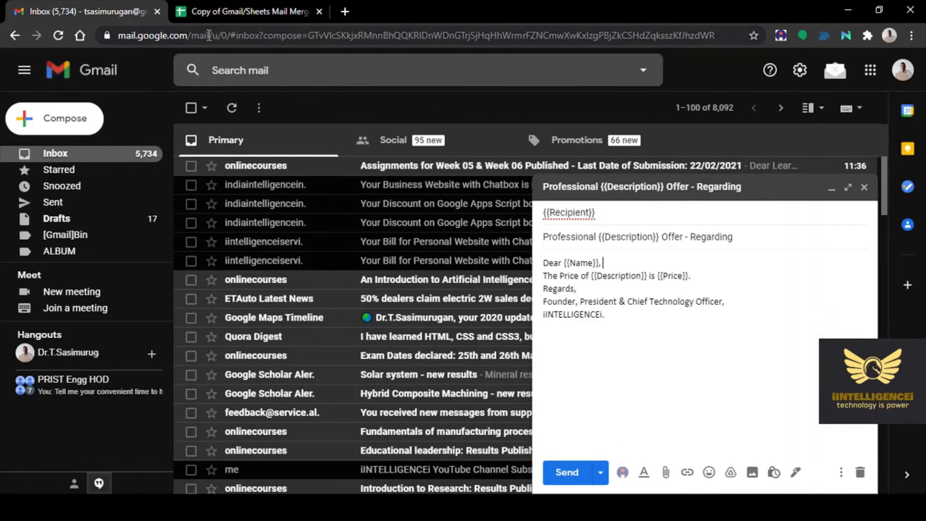
click(221, 10)
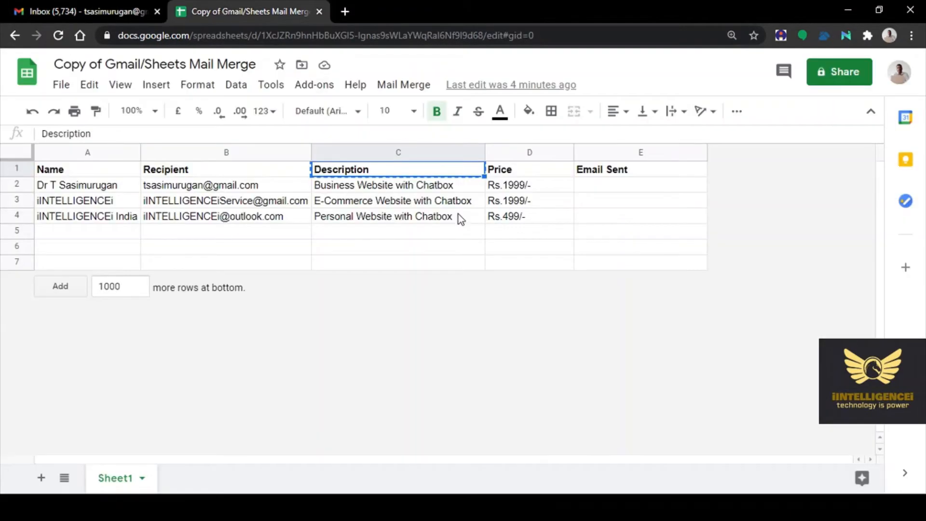
click(515, 172)
click(102, 10)
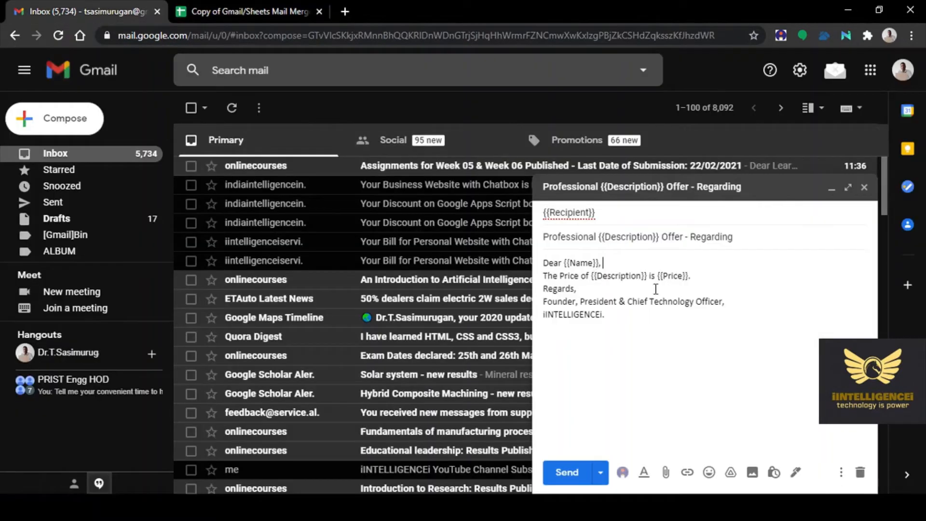
Step: Add "Please Avail this Offer.", a blank line and "Thanking You." between the price sentence and "Regards," in the message body
click(709, 280)
key(Return)
text(Thankin)
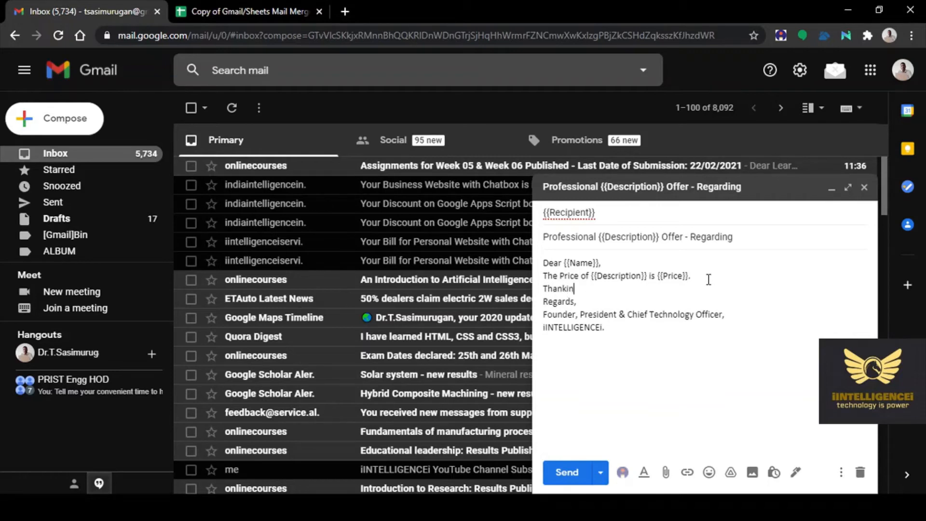
text(g You)
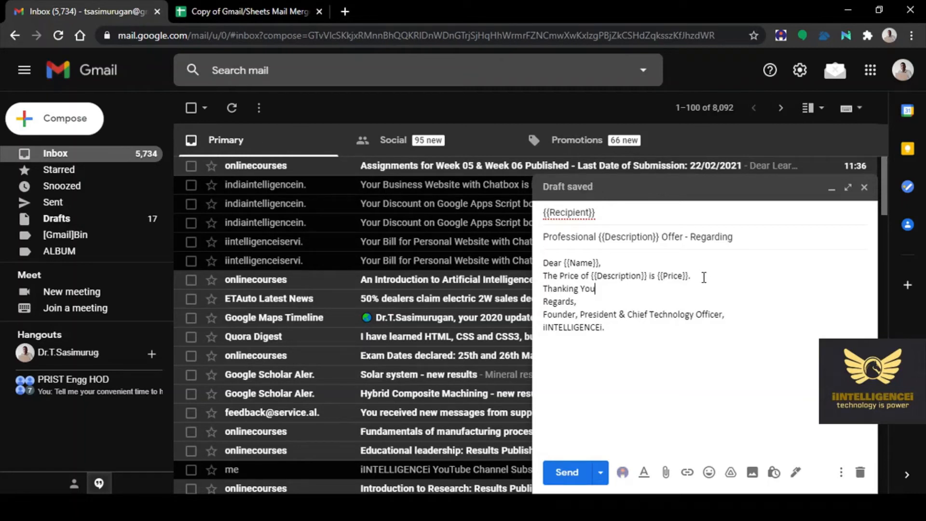
key(Return)
text(Please Avail)
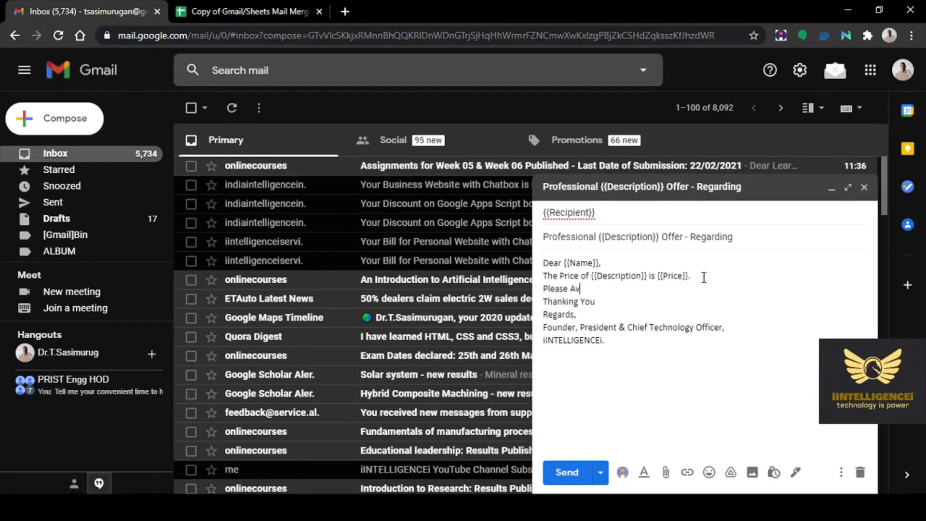
text( this Offer.)
key(Return)
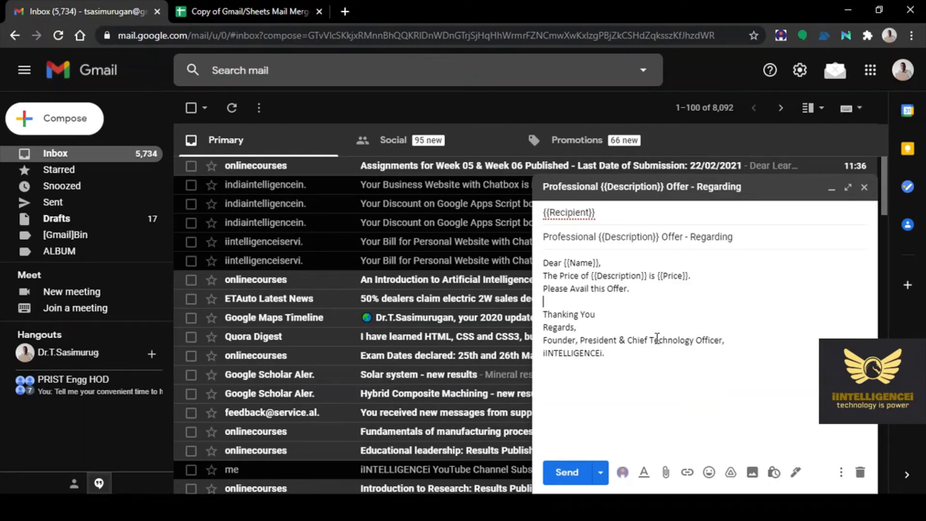
click(611, 317)
Step: Check the Recipient header in B1 of the spreadsheet against the recipient placeholder in the Gmail draft
click(236, 5)
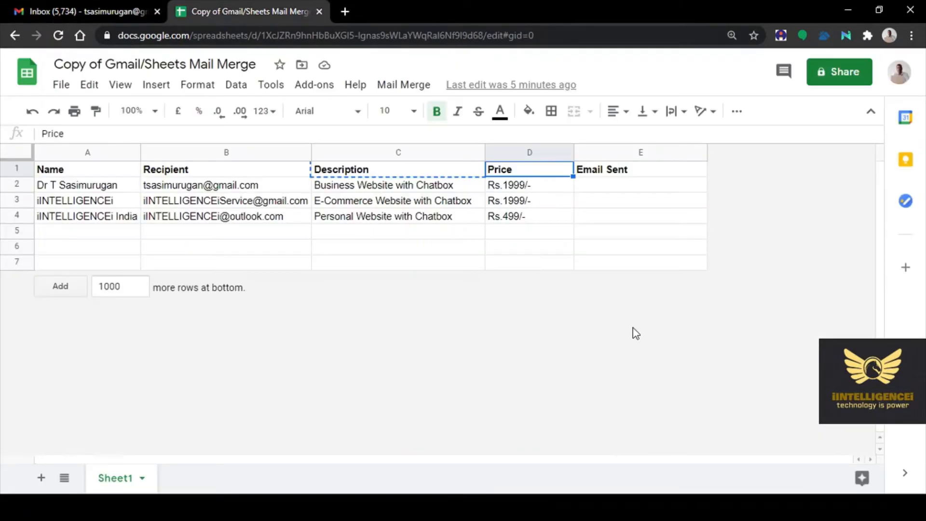
click(201, 169)
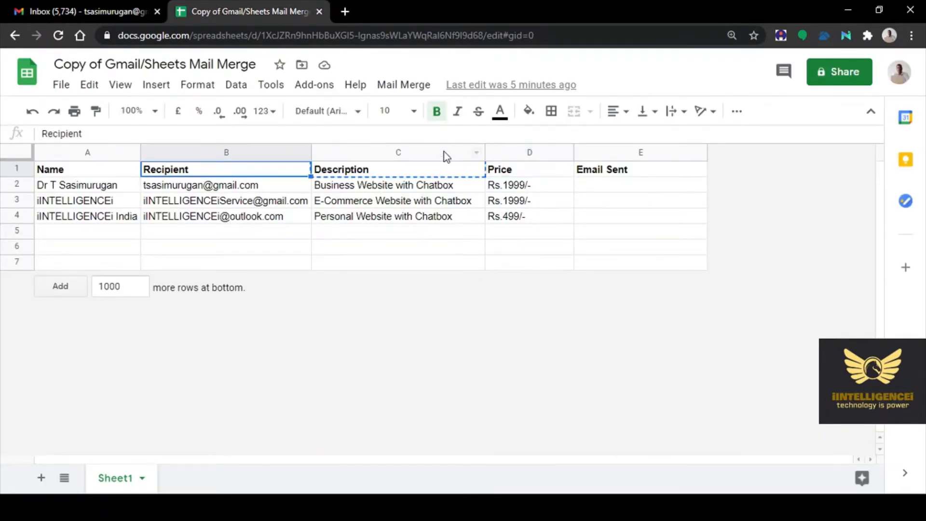
click(58, 10)
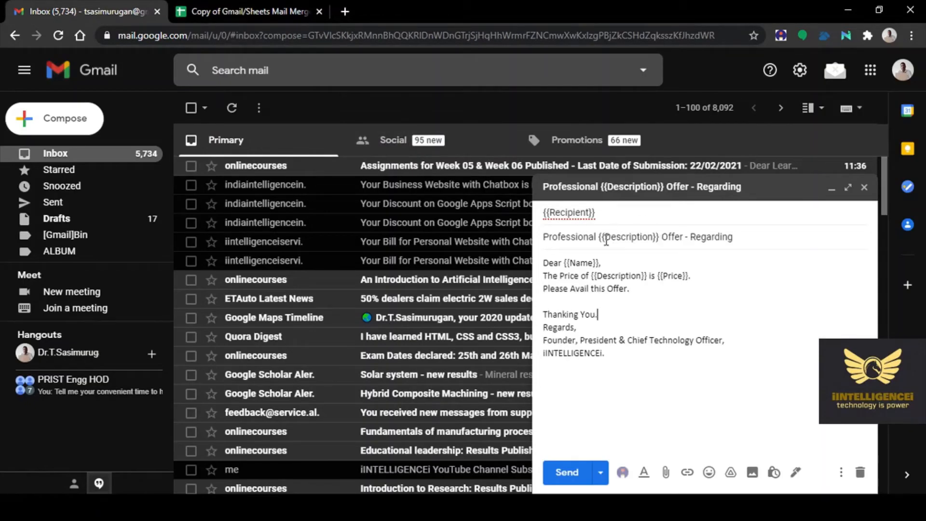
Step: Clear the word inside the subject line's placeholder, check the header in C1 of the spreadsheet, and re-enter it as "Description"
click(654, 237)
key(BackSpace)
key(BackSpace)
key(BackSpace)
key(BackSpace)
key(BackSpace)
key(BackSpace)
key(BackSpace)
key(BackSpace)
key(BackSpace)
key(BackSpace)
key(BackSpace)
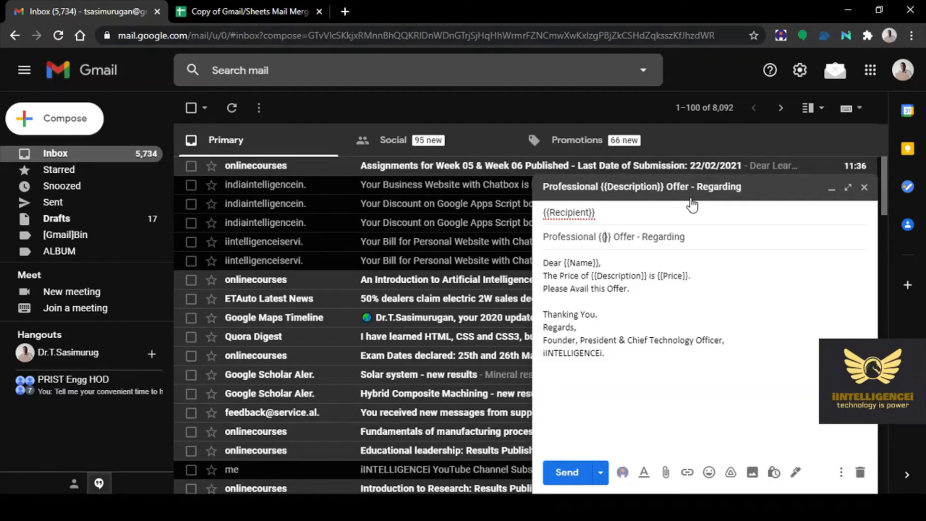
click(240, 14)
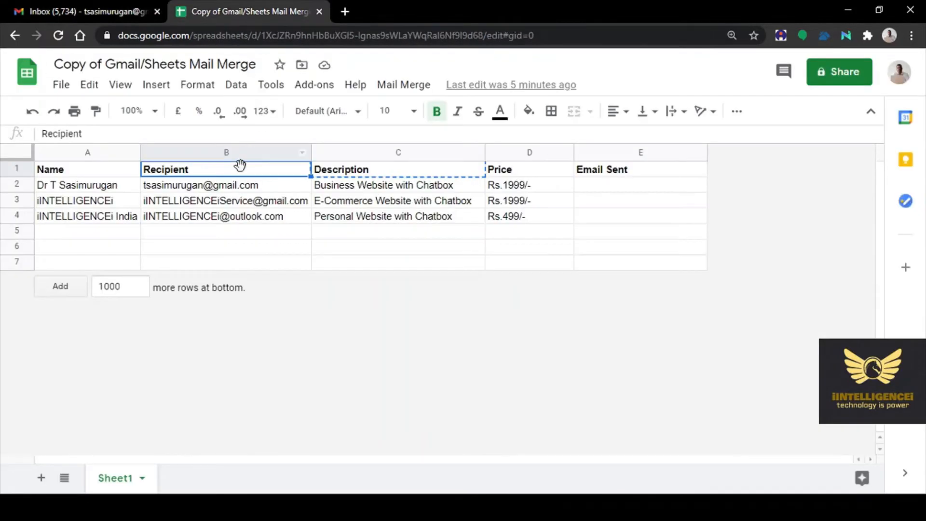
click(437, 170)
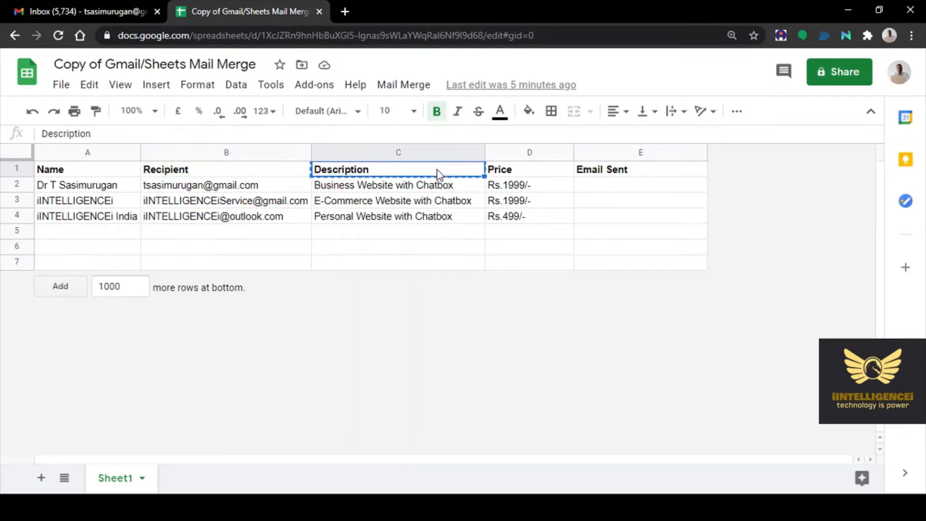
click(58, 10)
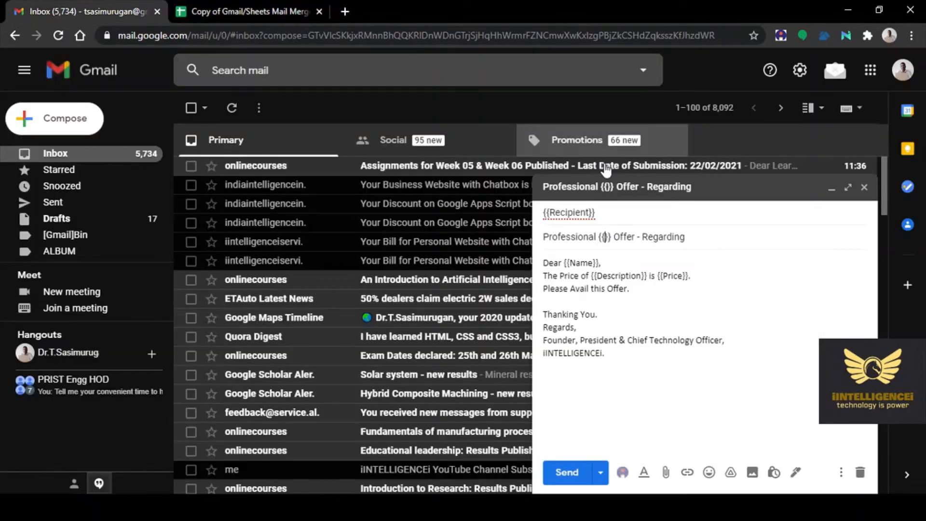
click(607, 236)
text(Description)
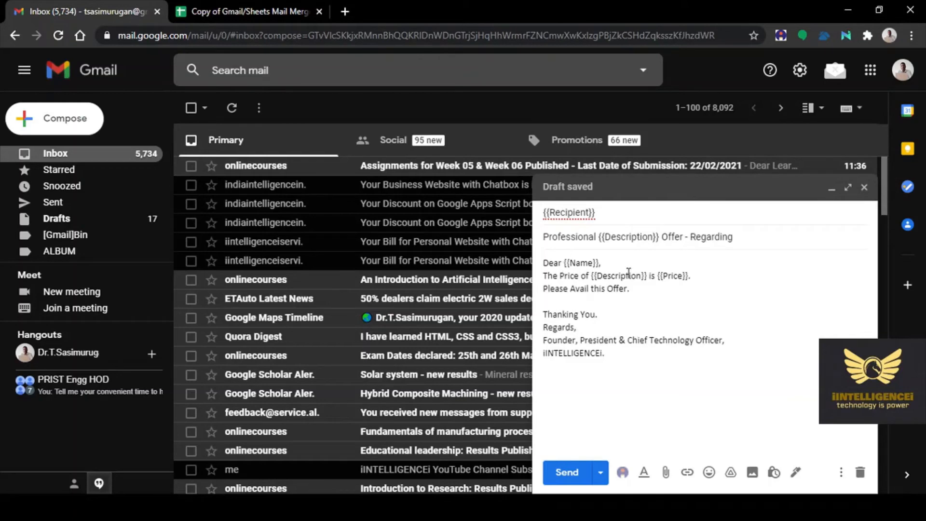
Step: Compare the draft's Name, Description and Price placeholders with the spreadsheet's headers and rows, including the empty Email Sent column
click(229, 8)
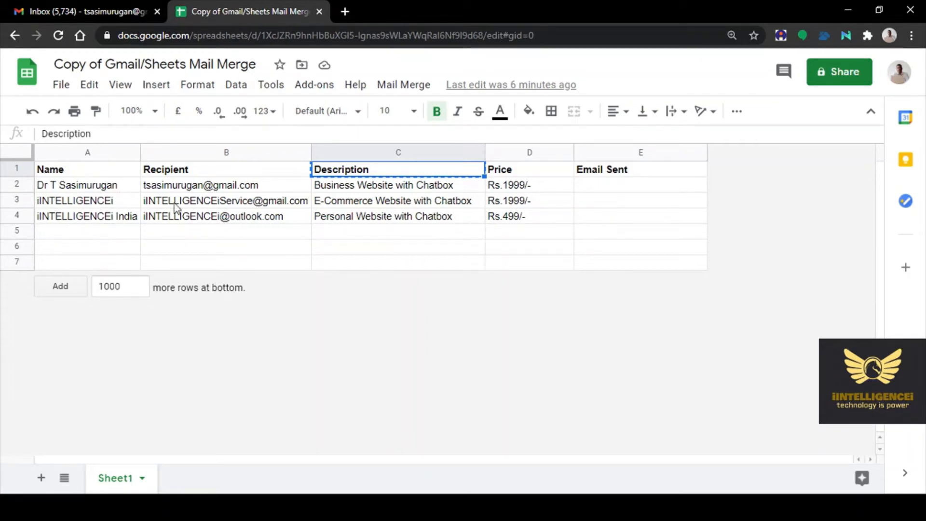
click(115, 9)
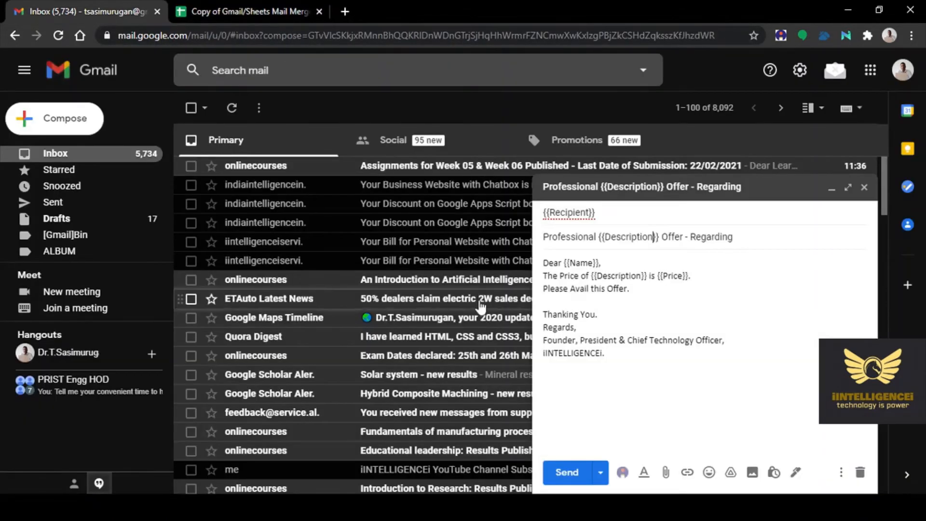
double_click(581, 263)
click(265, 14)
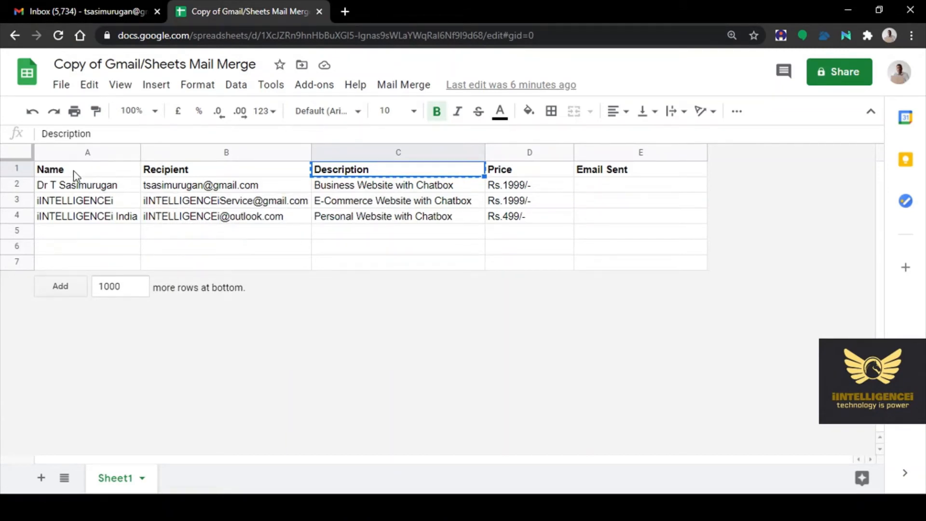
click(122, 8)
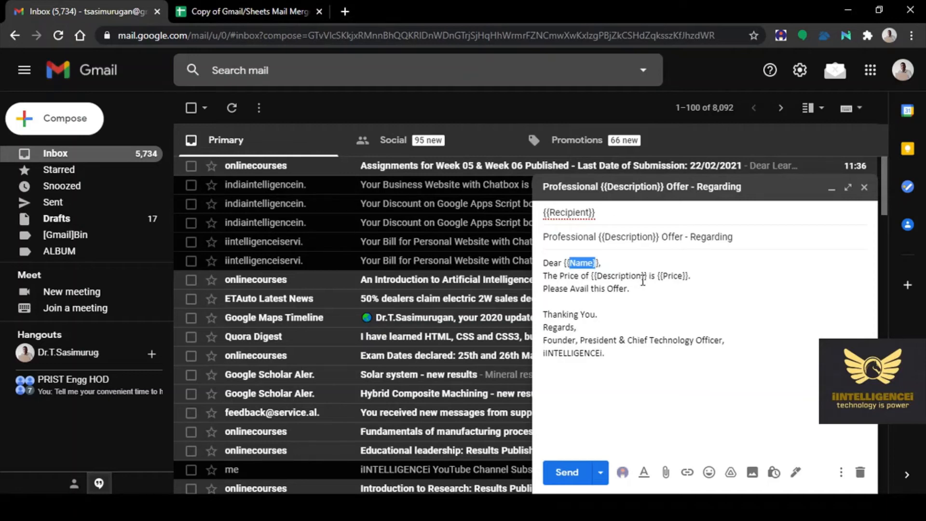
click(271, 11)
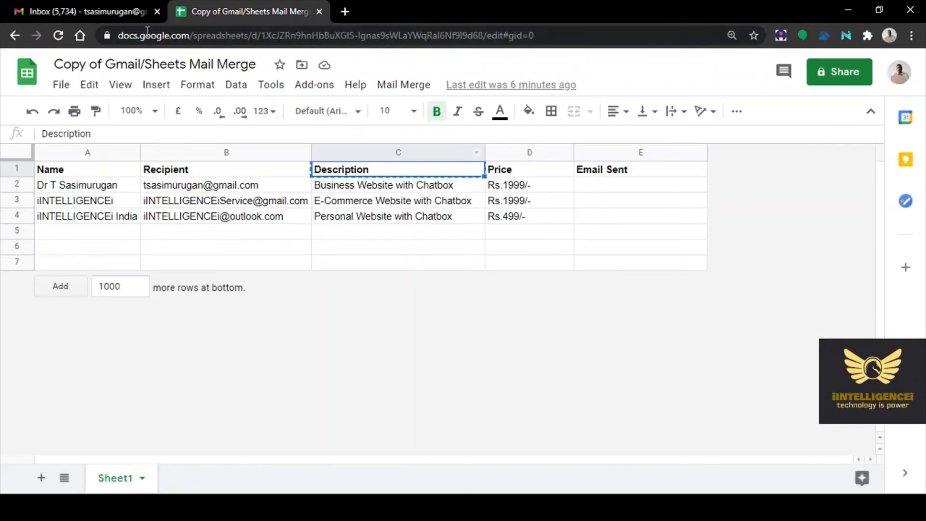
click(96, 14)
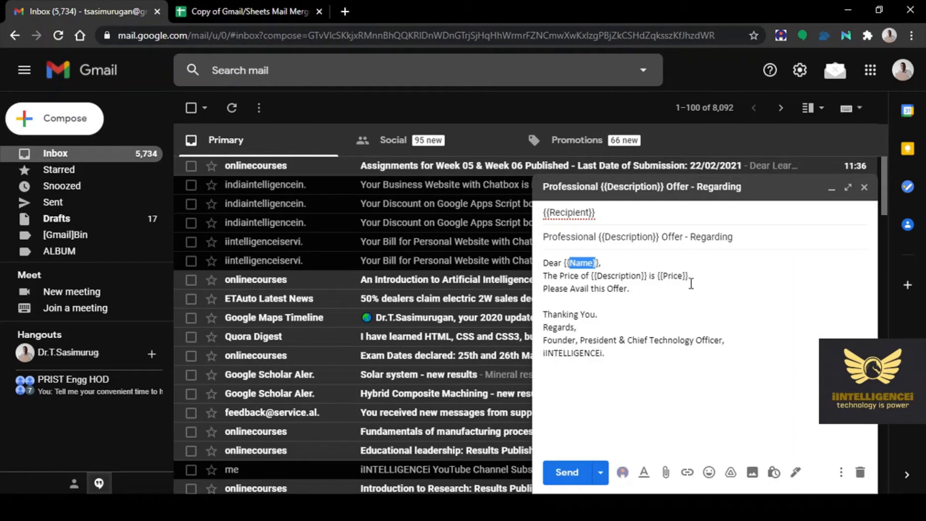
click(241, 11)
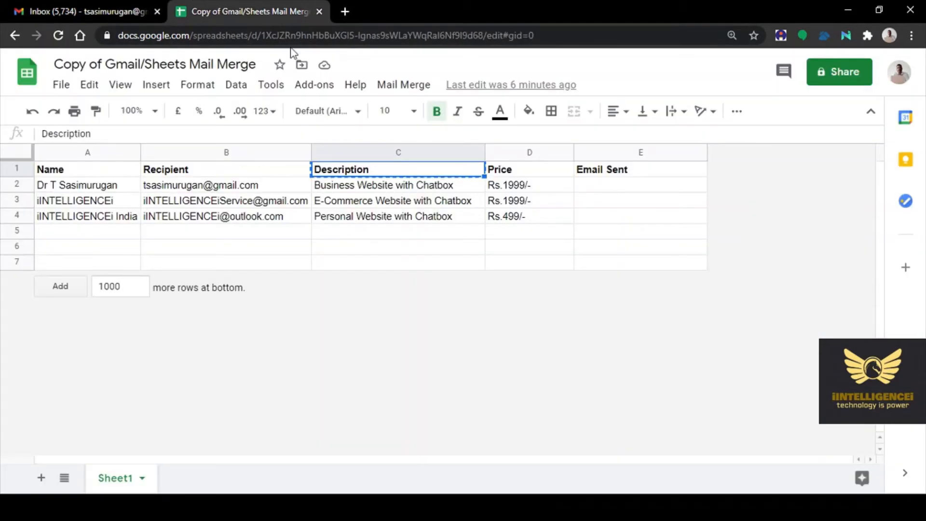
click(111, 11)
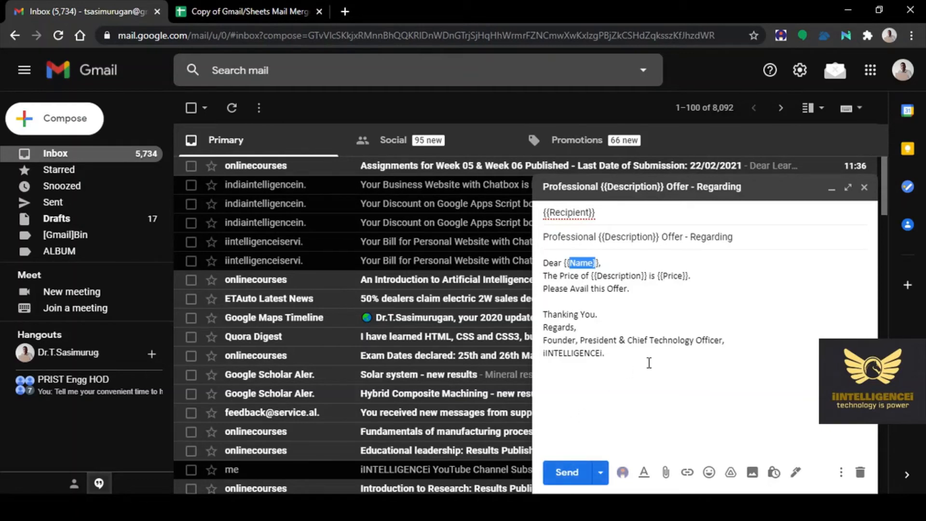
click(245, 11)
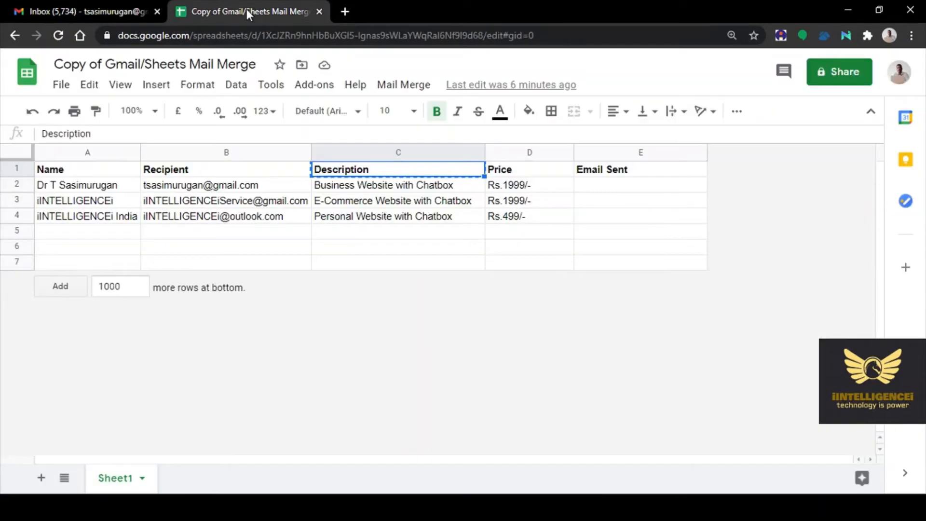
click(218, 247)
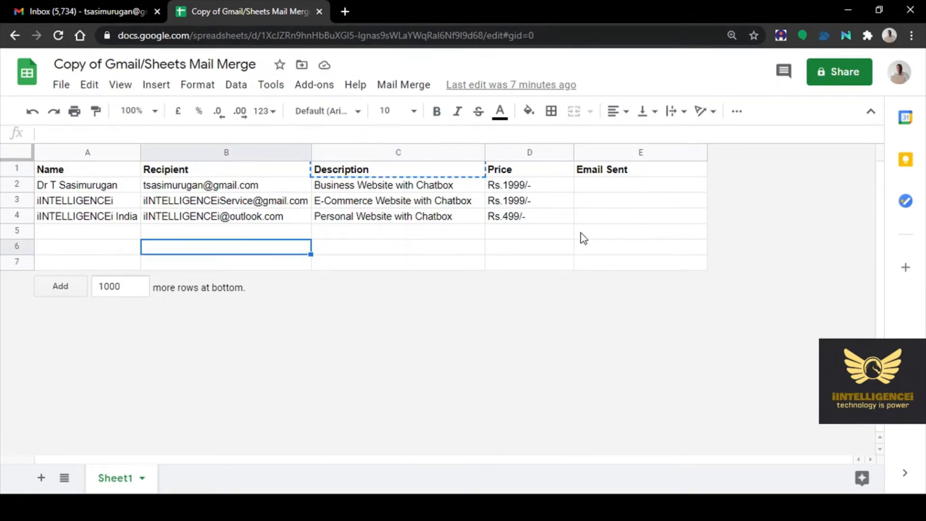
click(636, 235)
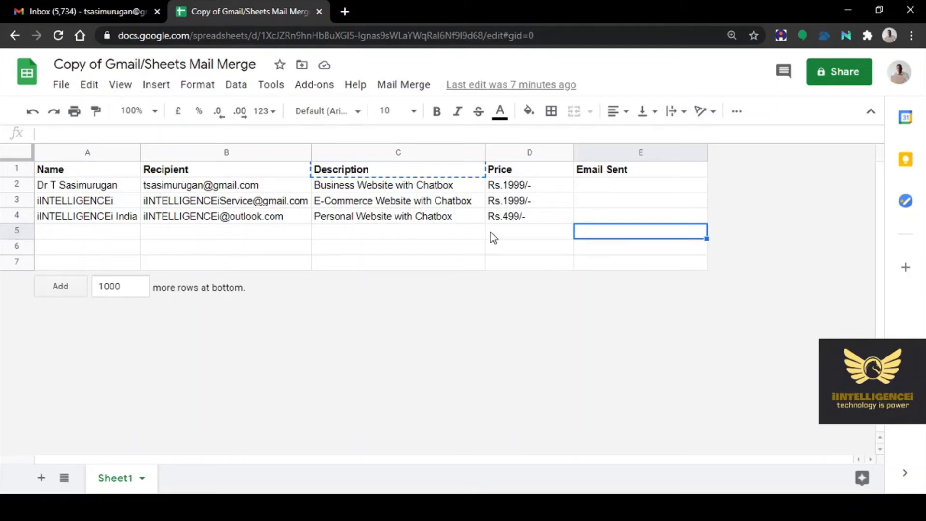
click(530, 238)
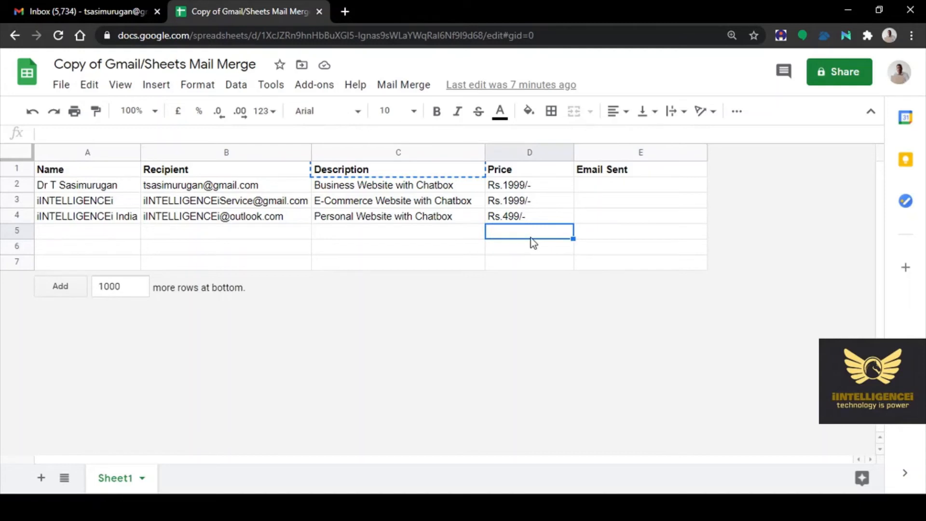
Step: Run the mail merge's Send Emails command and continue through the authorization request for the attached script
click(408, 88)
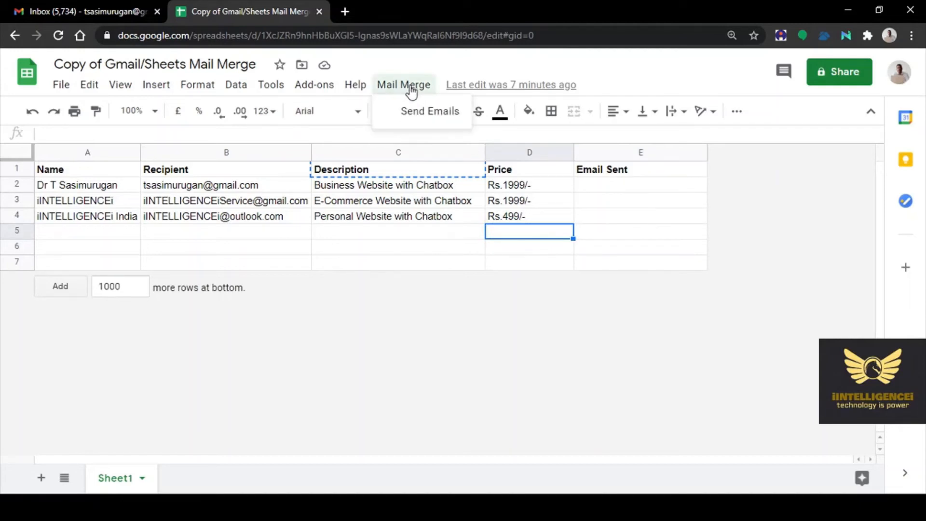
click(432, 115)
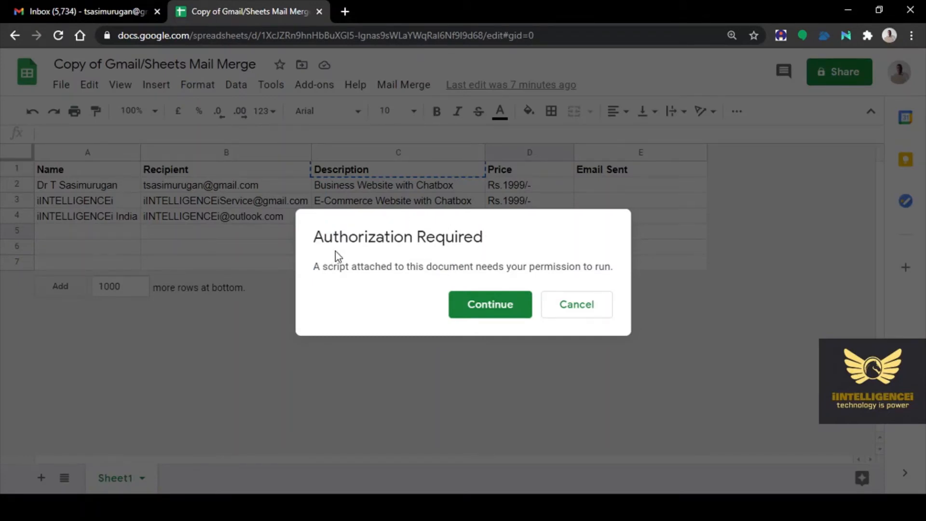
click(499, 311)
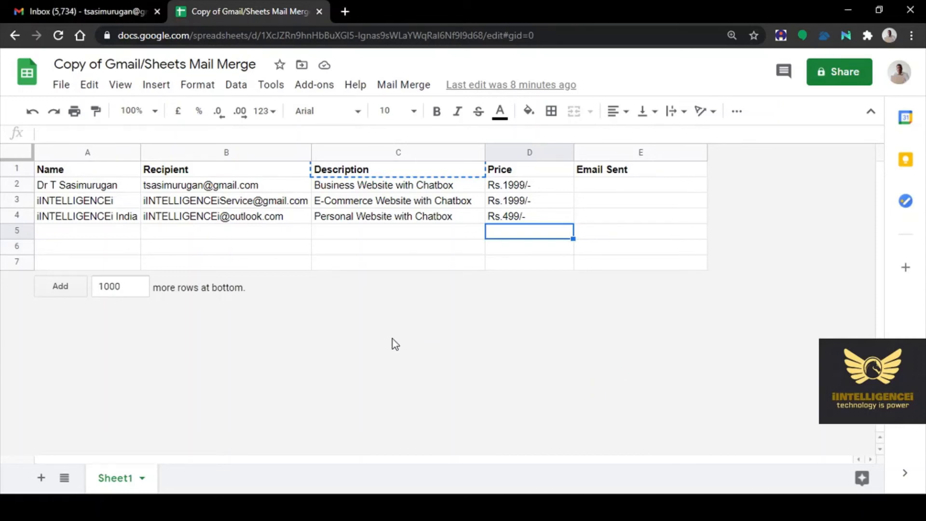
Step: Run Send Emails again and paste the draft's subject "Professional {{Description}} Offer - Regarding" into the Mail Merge prompt
click(649, 253)
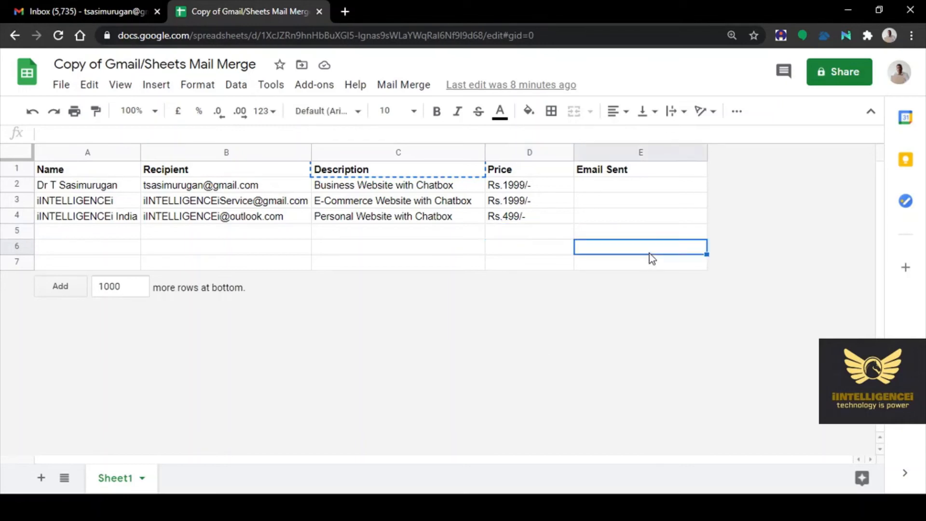
click(403, 87)
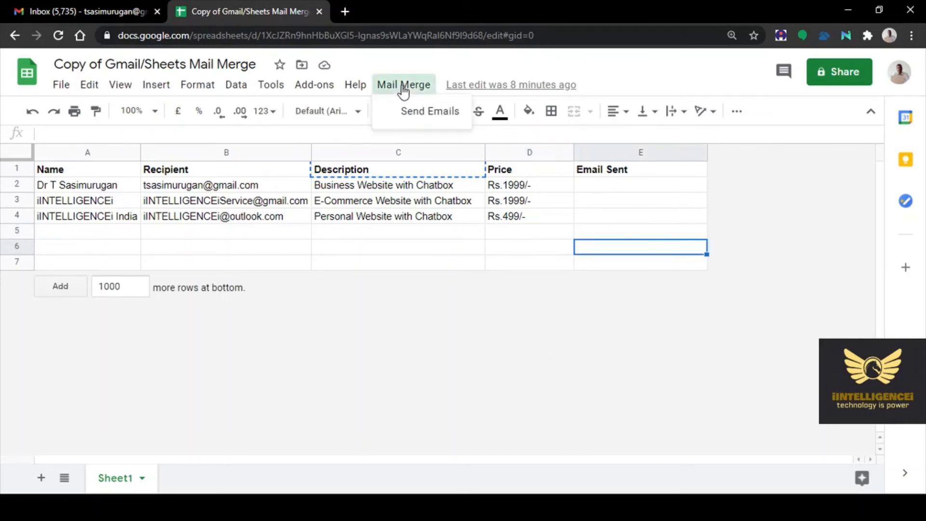
click(426, 117)
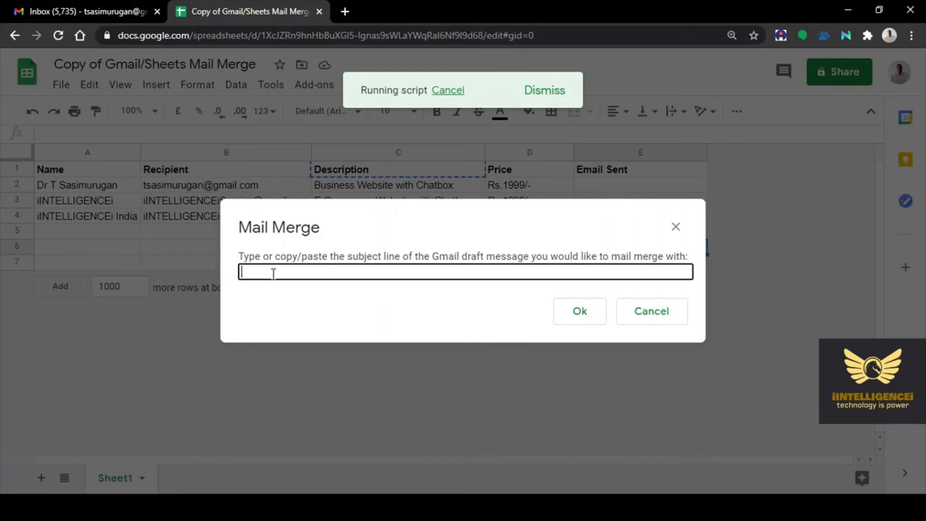
click(92, 10)
click(738, 238)
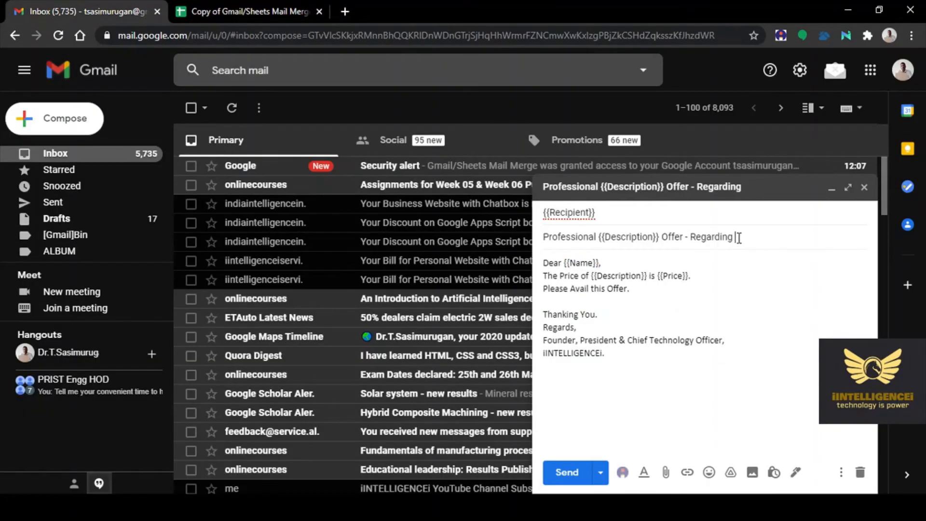
drag(738, 238, 541, 236)
key(ctrl+c)
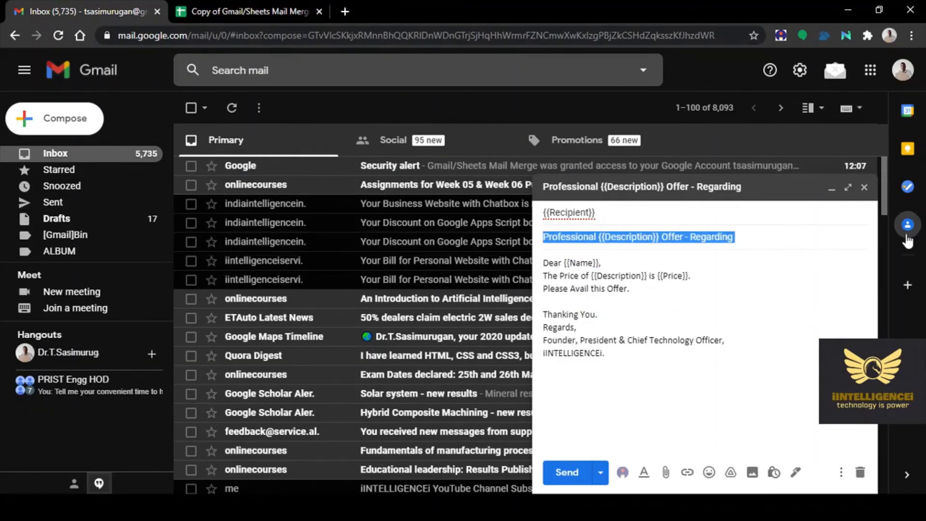
click(266, 10)
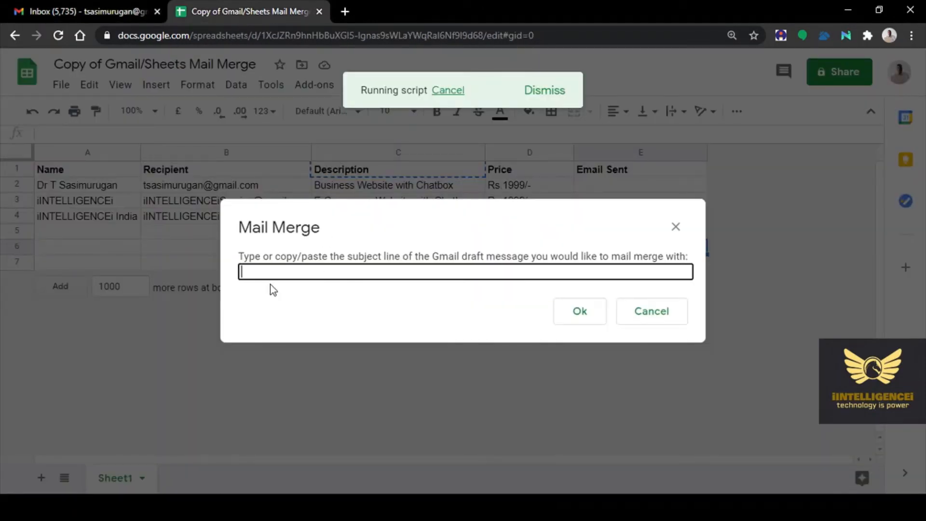
key(ctrl+v)
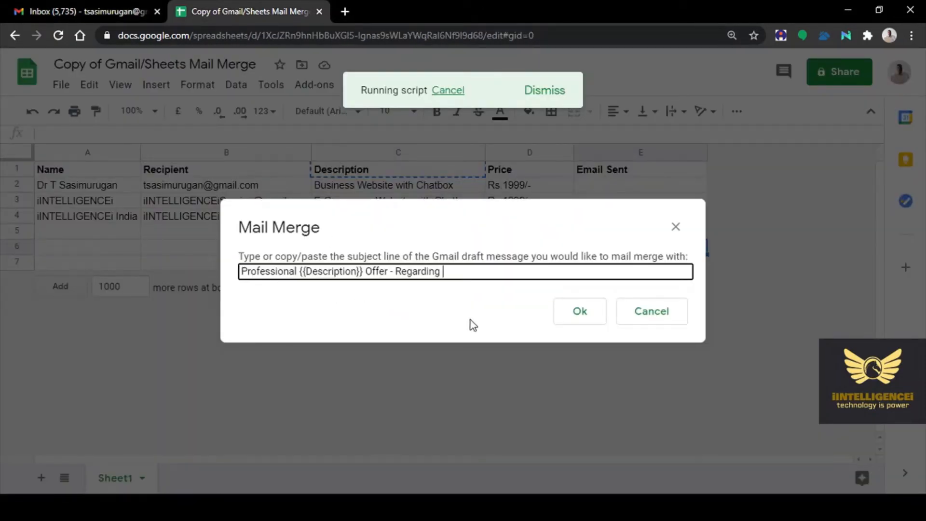
Step: Review the Gmail draft once more and submit the subject line to send the merged emails
click(575, 314)
click(101, 10)
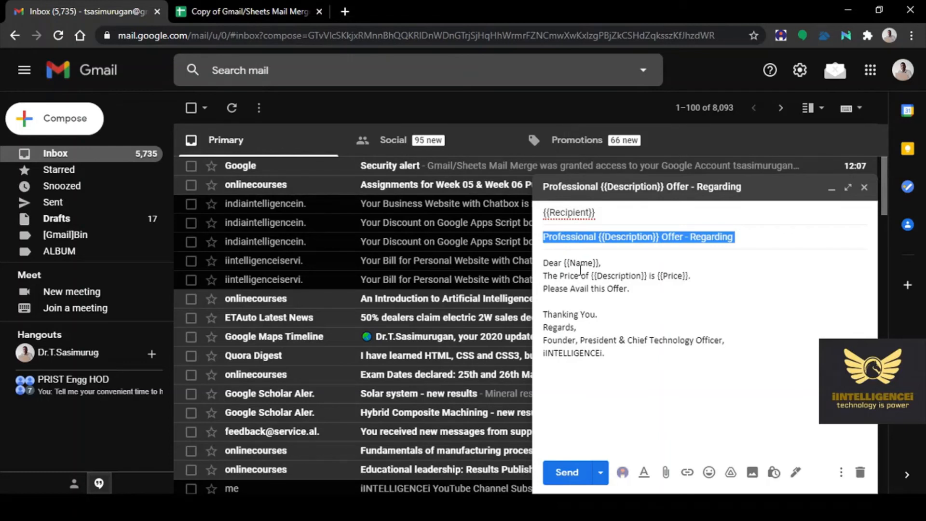
click(247, 10)
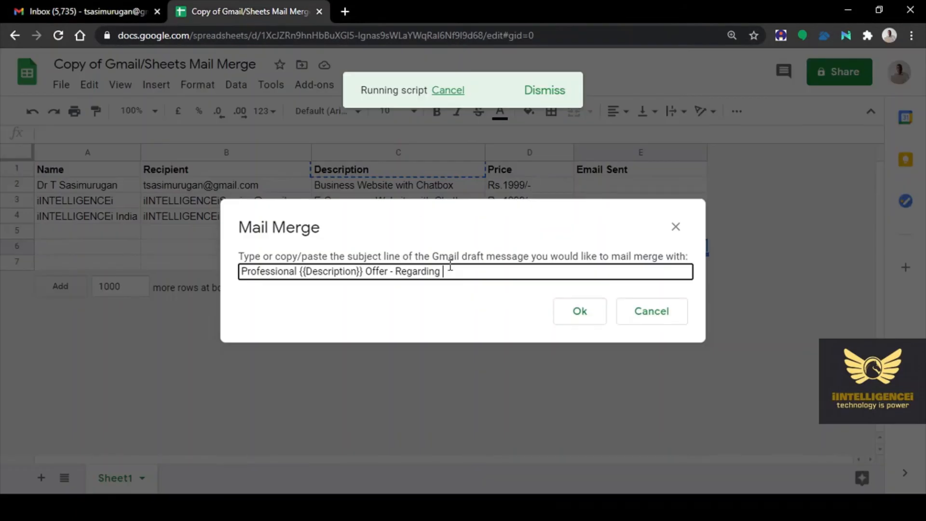
click(578, 313)
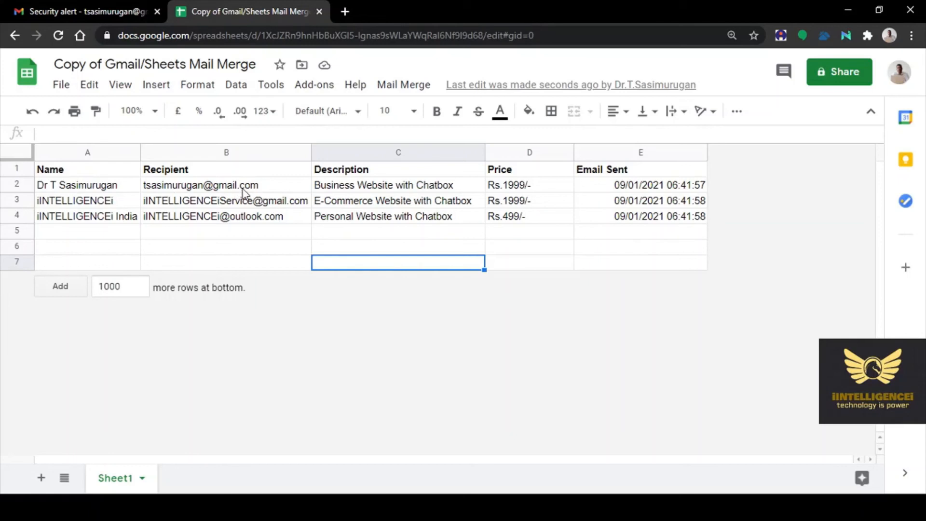
Step: Close the Gmail draft and open the received "Professional Business Website with Chatbox Offer - Regarding" email from the refreshed inbox
click(281, 187)
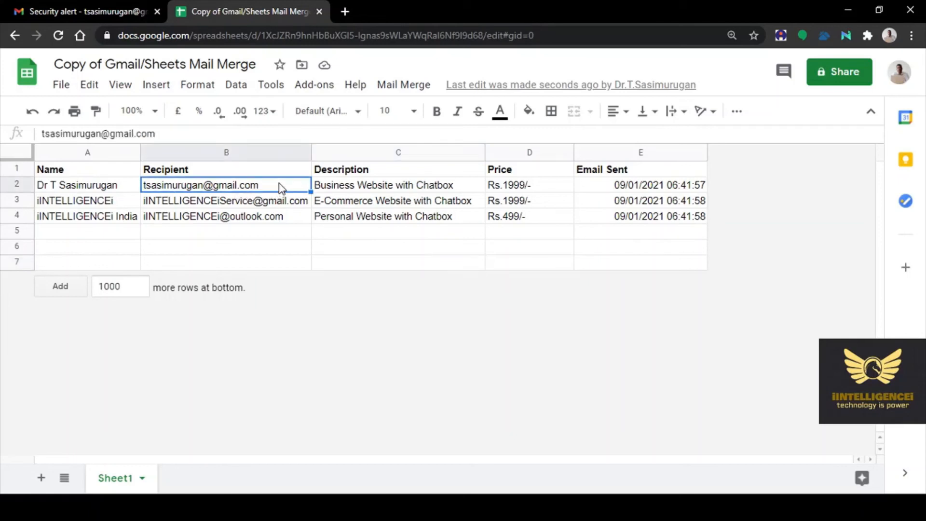
click(111, 10)
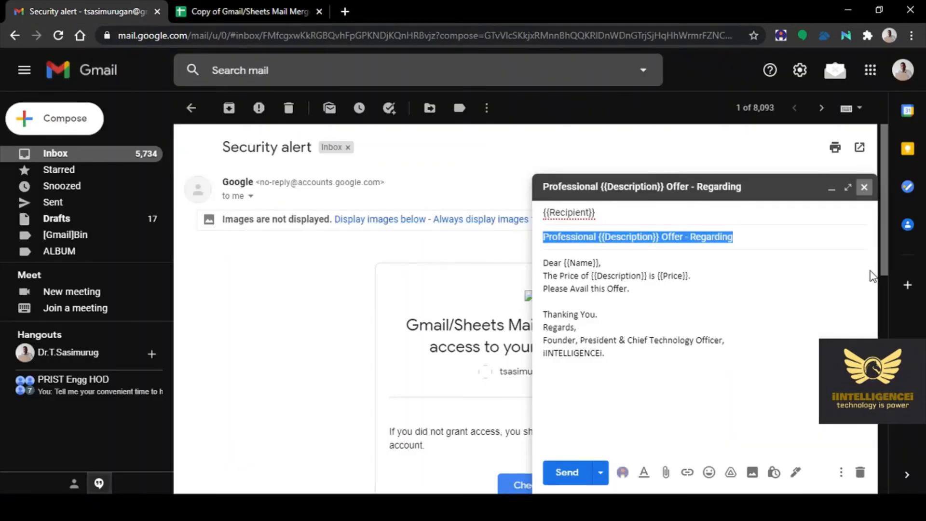
click(865, 187)
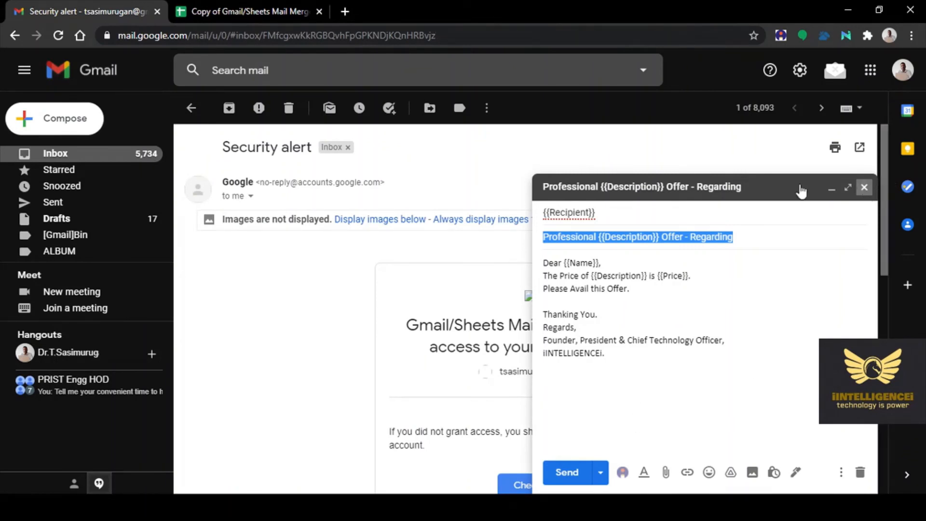
click(69, 160)
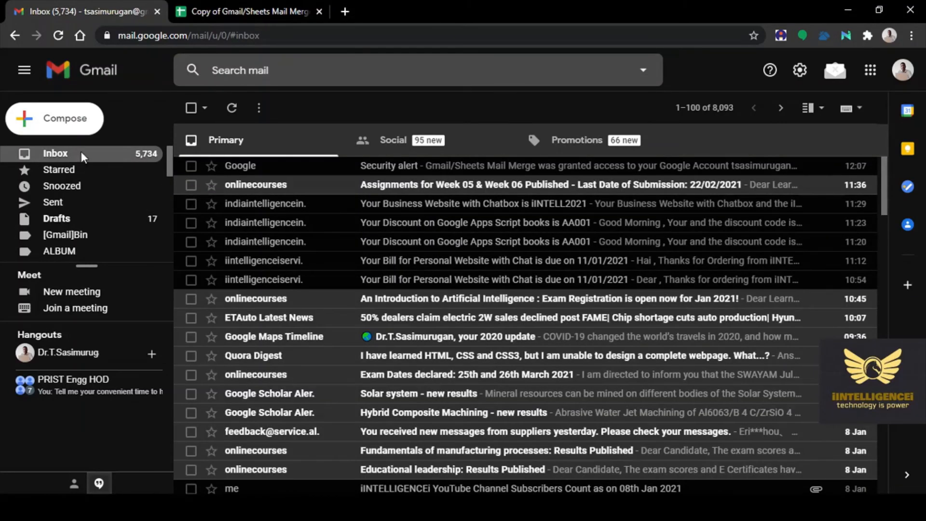
click(83, 156)
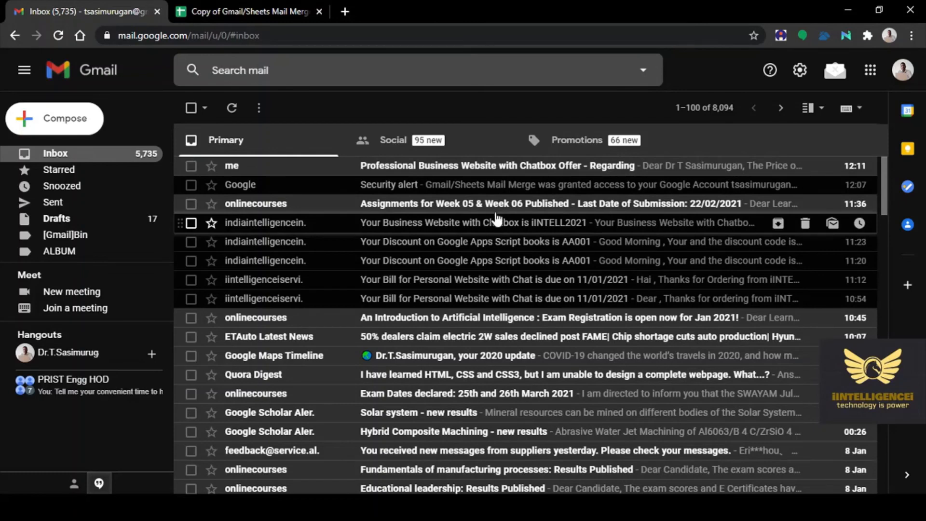
click(484, 170)
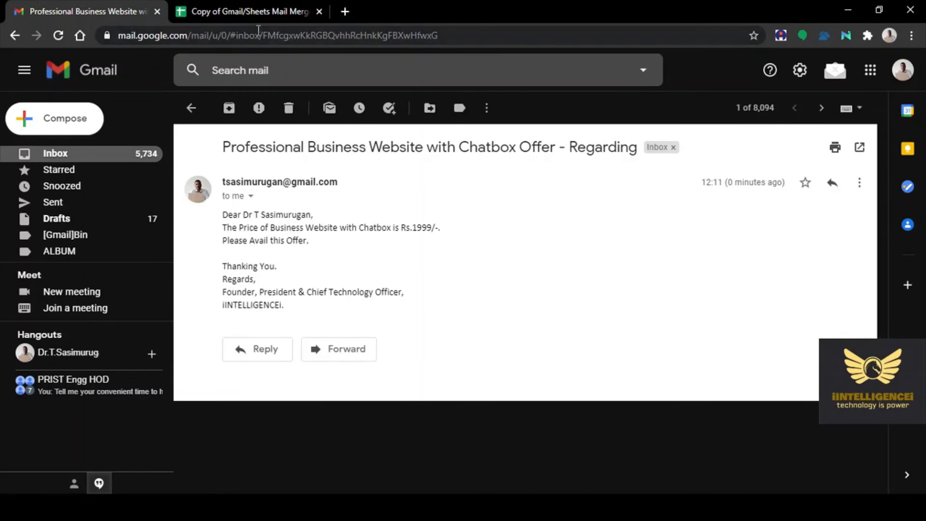
Step: Compare the received Business Website email's name, description and price with the first recipient's row in the mail merge spreadsheet
click(243, 12)
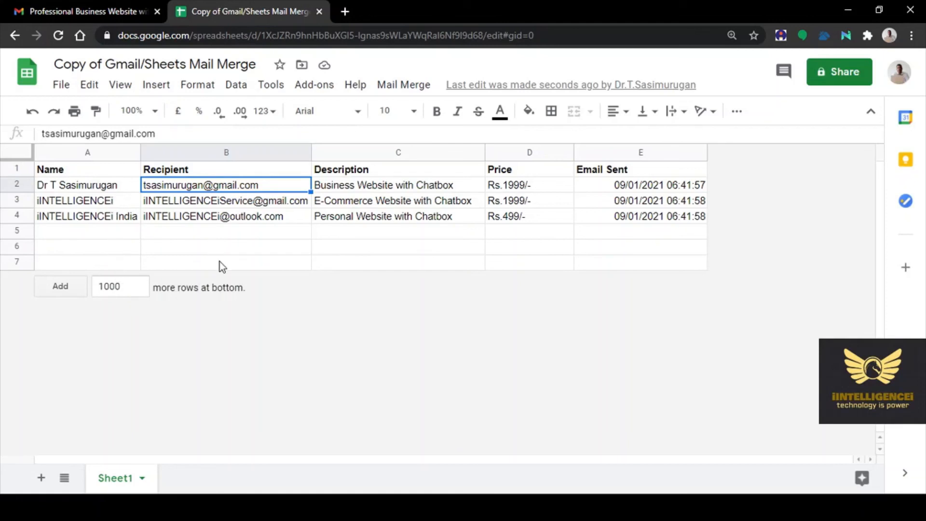
click(110, 12)
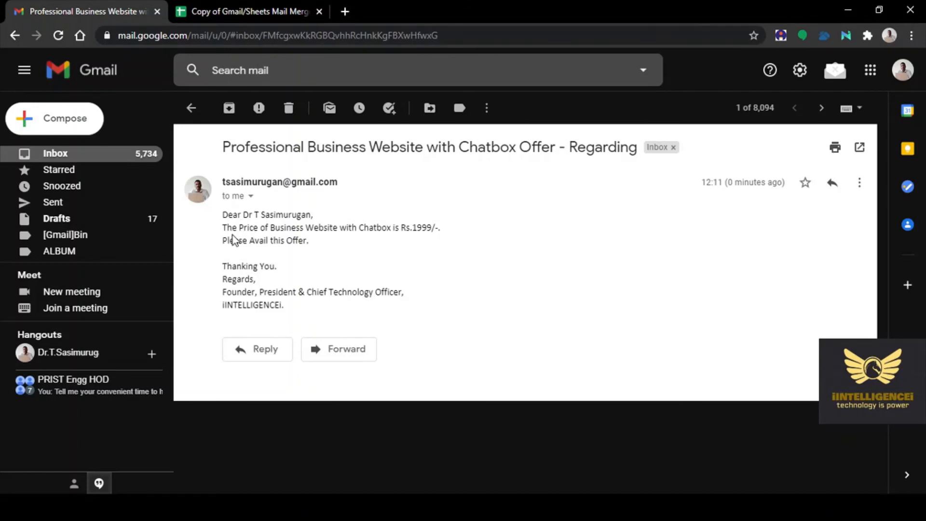
click(253, 10)
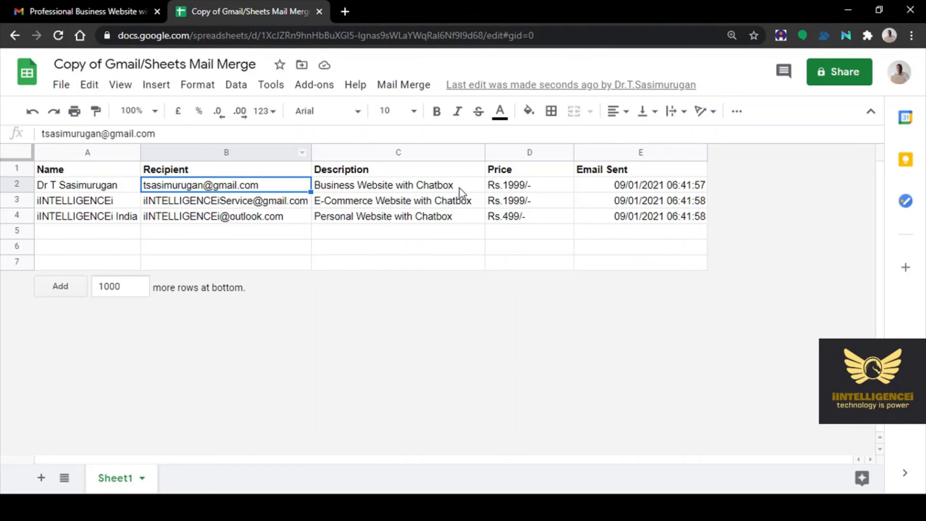
click(82, 12)
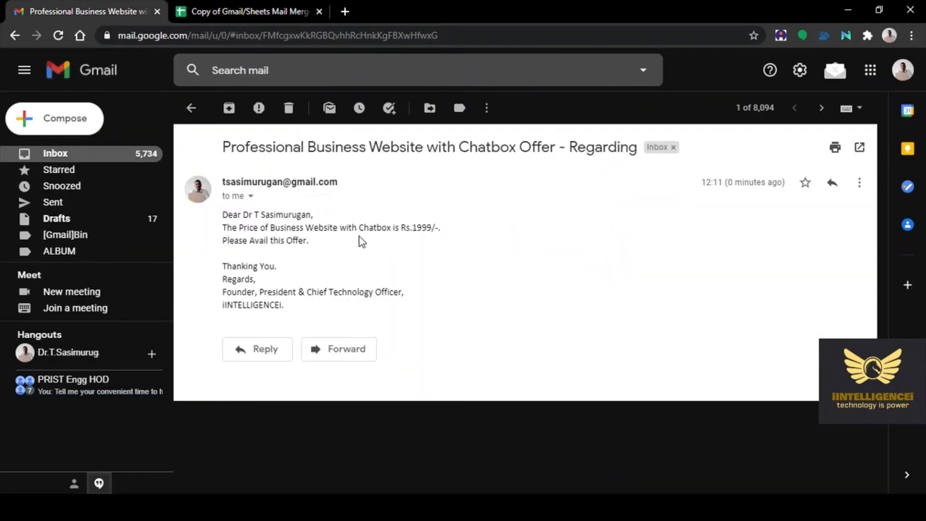
click(233, 5)
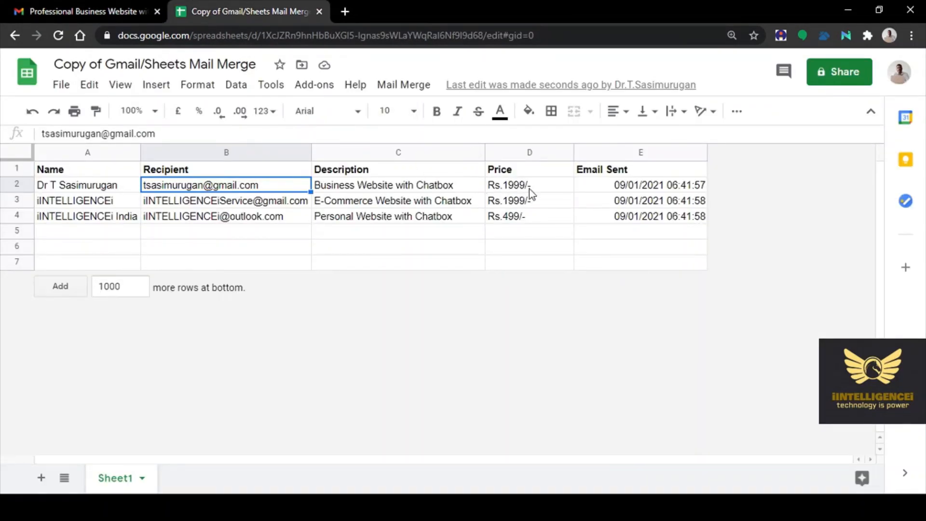
click(94, 13)
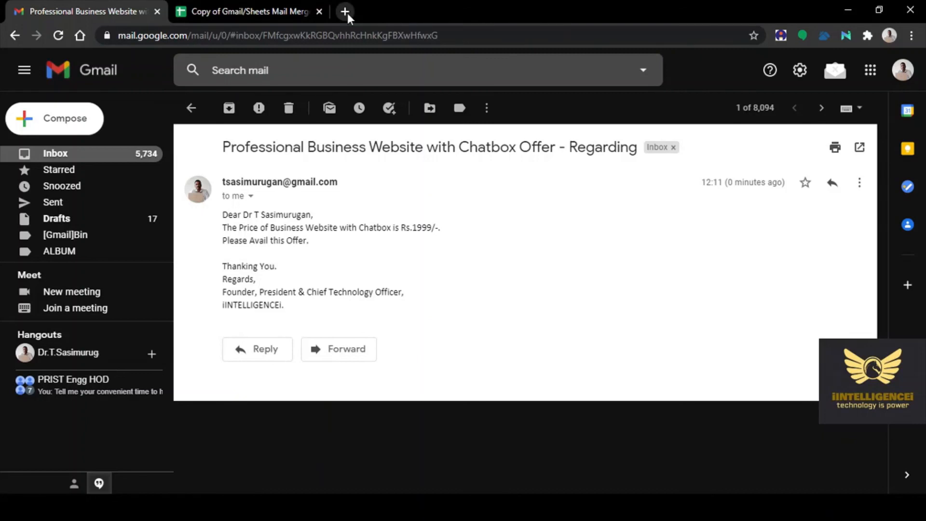
click(252, 9)
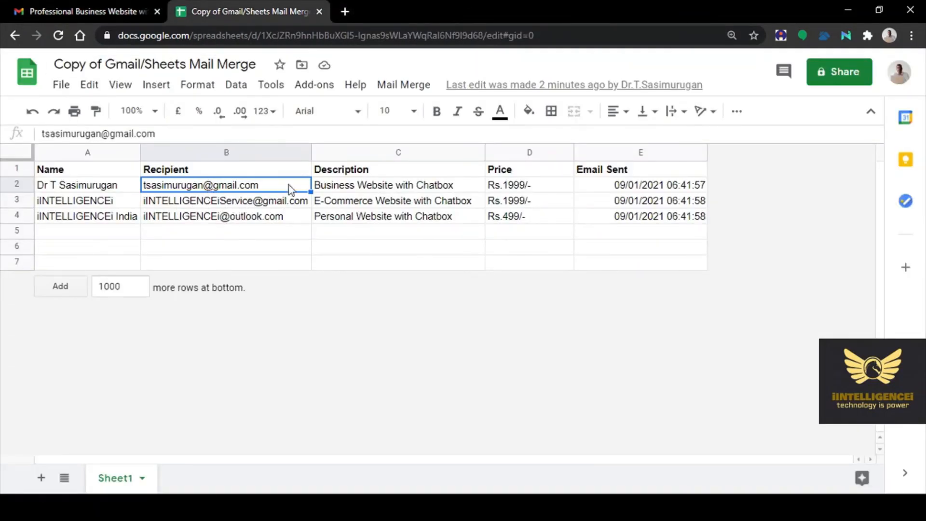
Step: Switch to the second recipient's Gmail account in a new browser tab and open the received "Professional E-Commerce Website with Chatbox Offer - Regarding" email
click(346, 12)
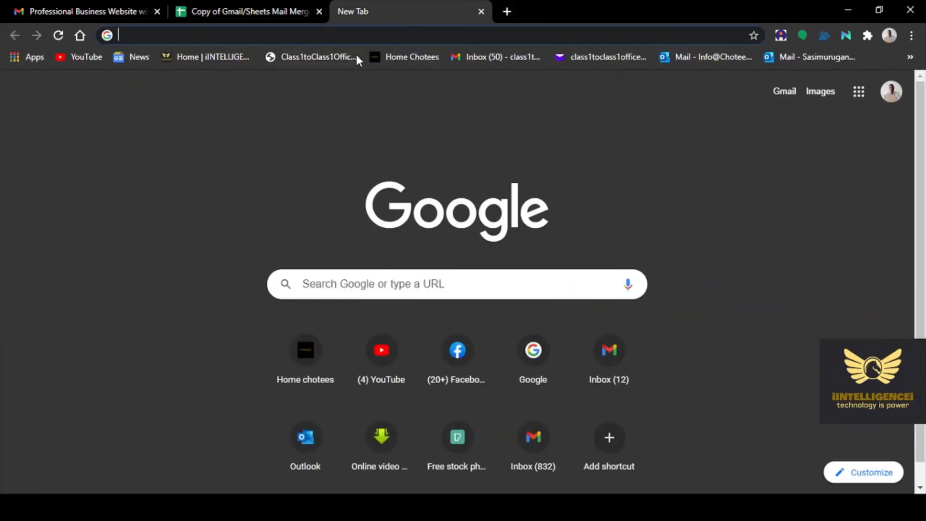
click(485, 57)
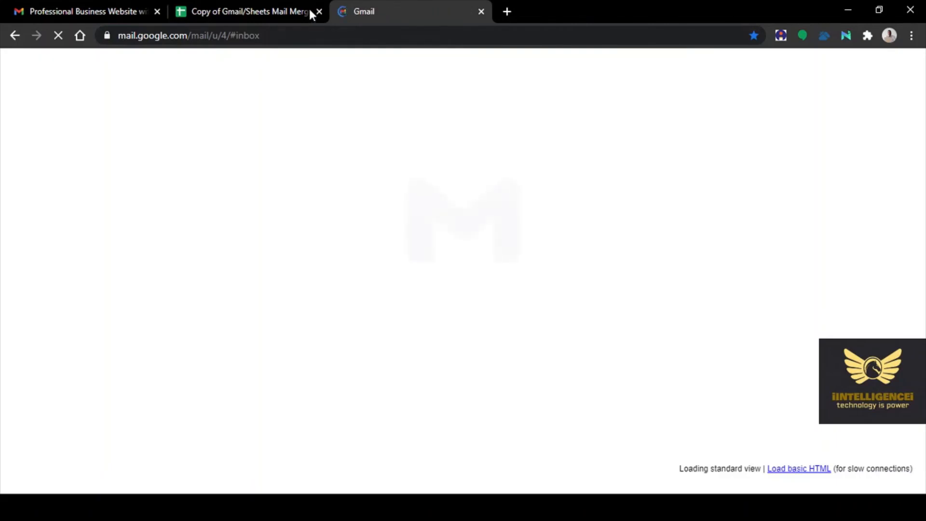
click(249, 10)
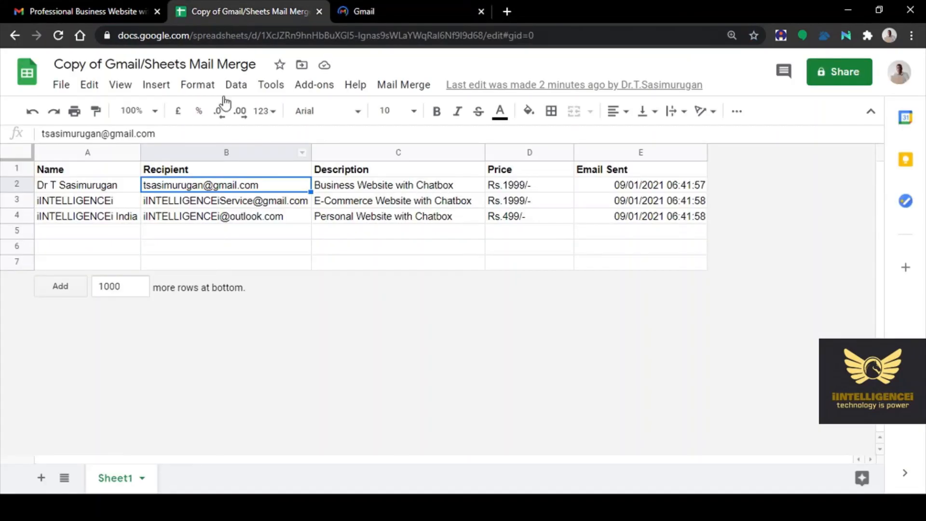
click(231, 202)
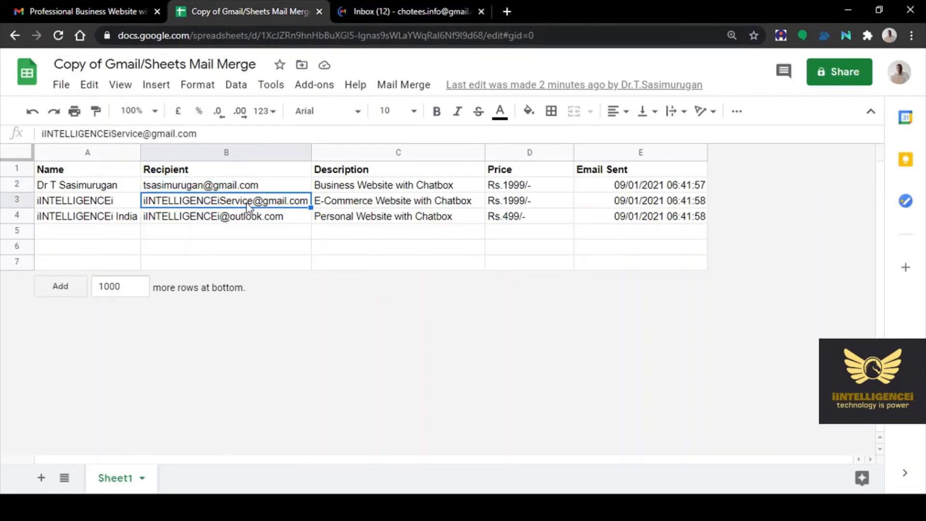
click(421, 10)
click(898, 75)
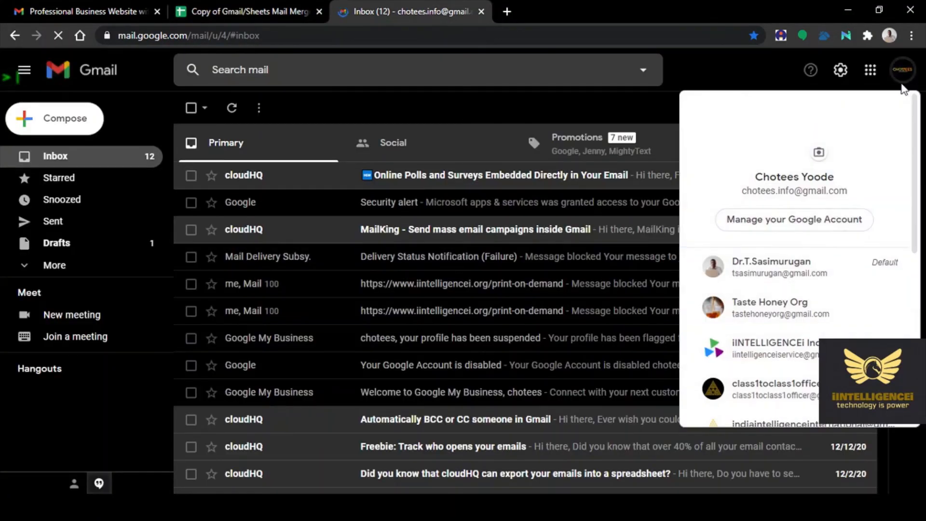
click(800, 357)
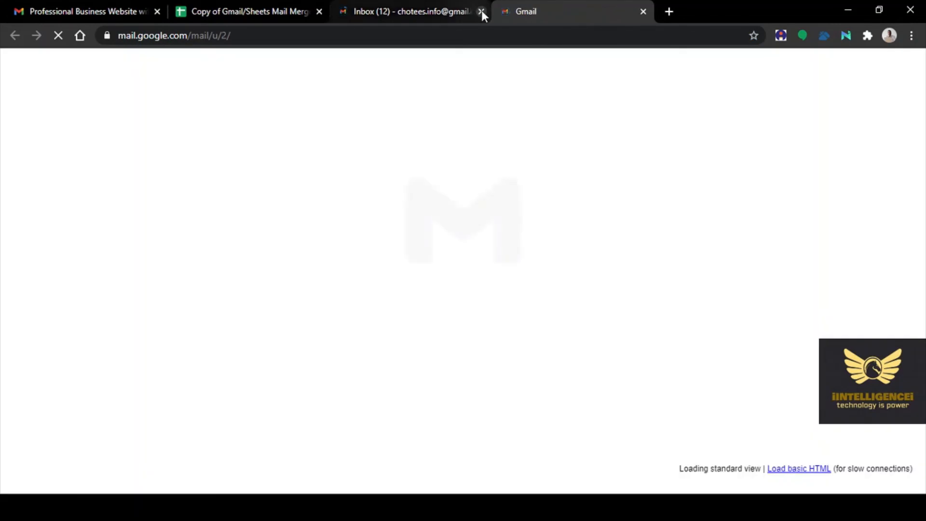
click(481, 11)
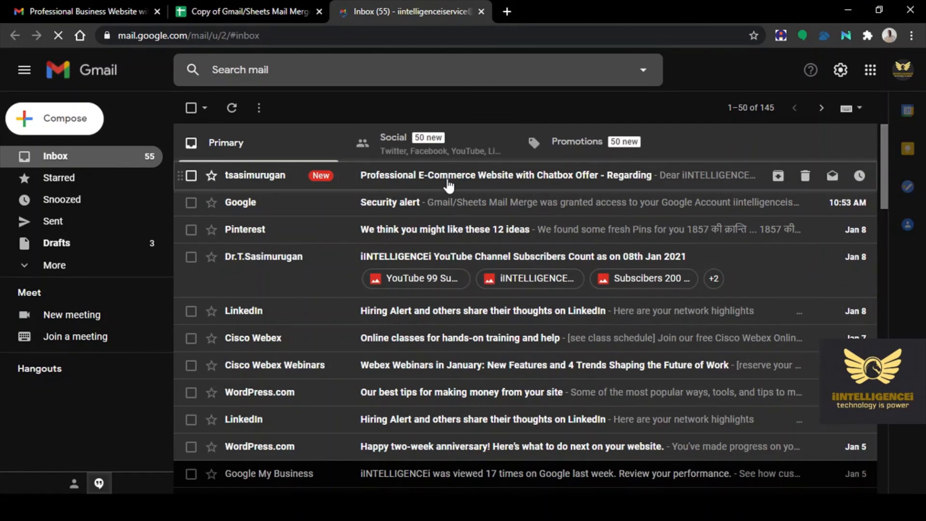
click(466, 183)
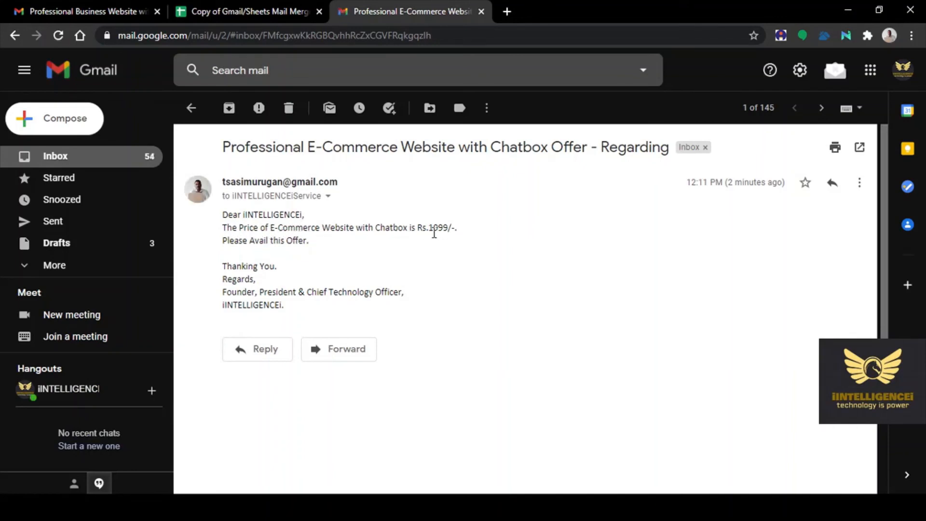
Step: Compare the E-Commerce Website email's name, description and price with the second recipient's row in the spreadsheet
click(259, 13)
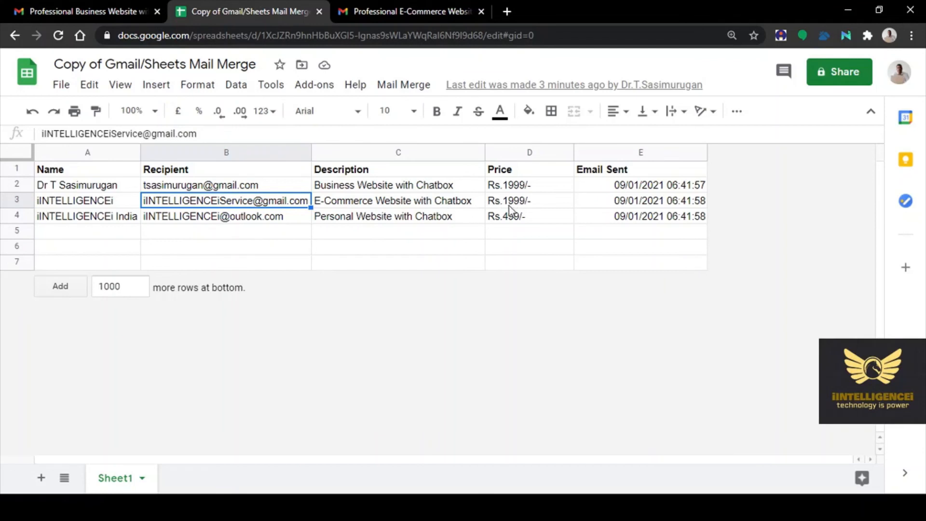
click(380, 11)
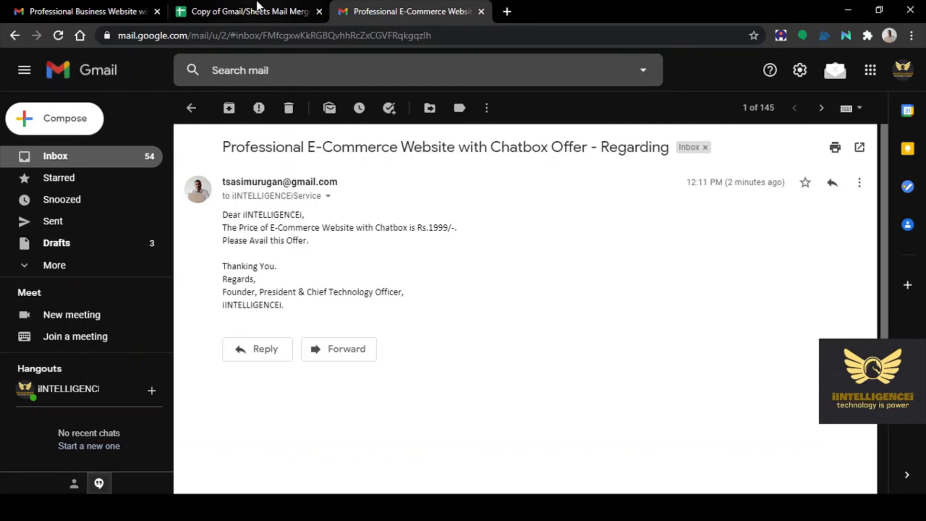
click(263, 16)
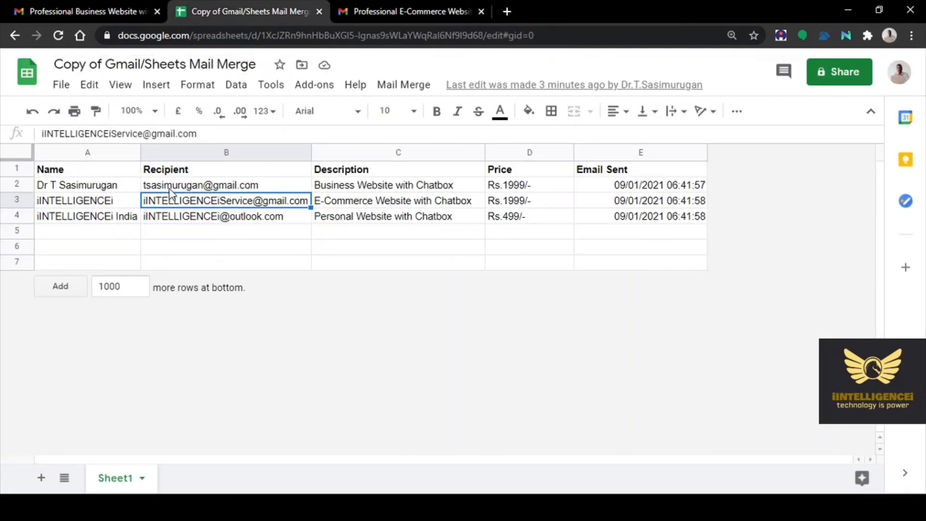
click(409, 10)
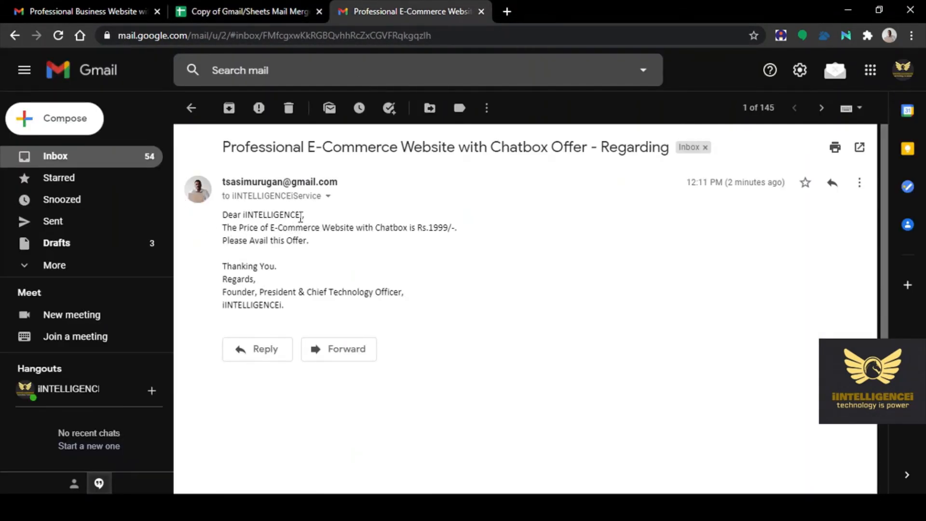
click(242, 11)
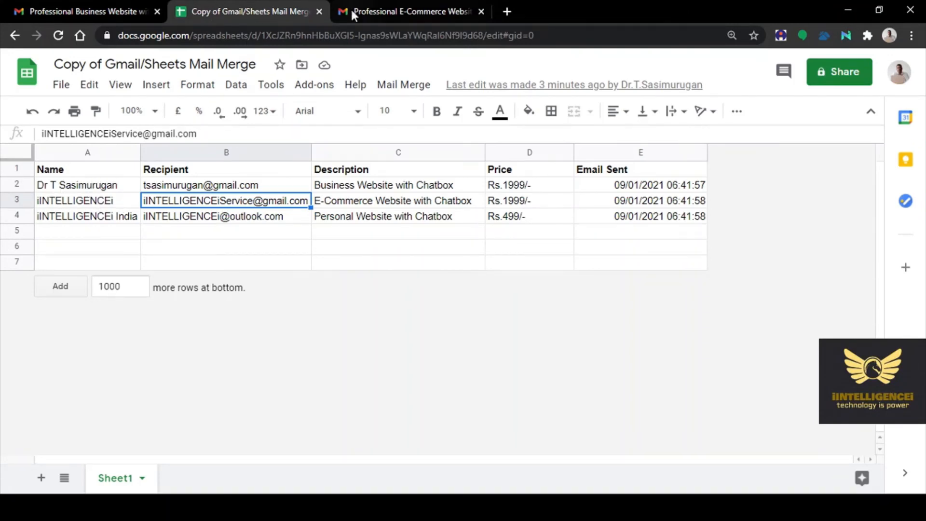
click(386, 10)
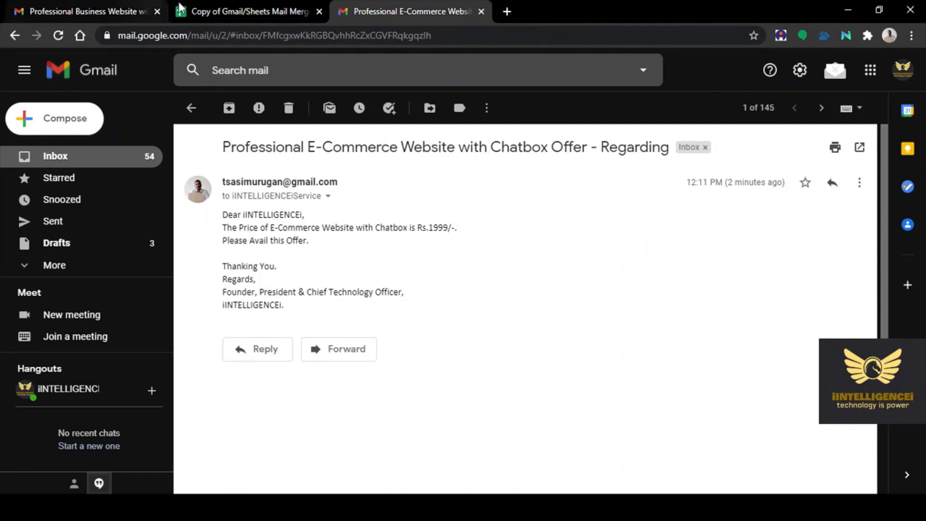
click(219, 7)
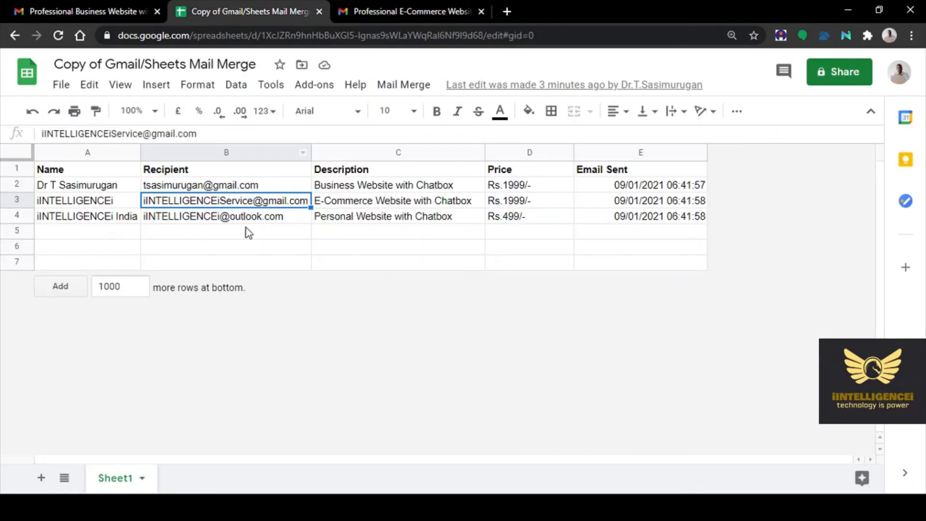